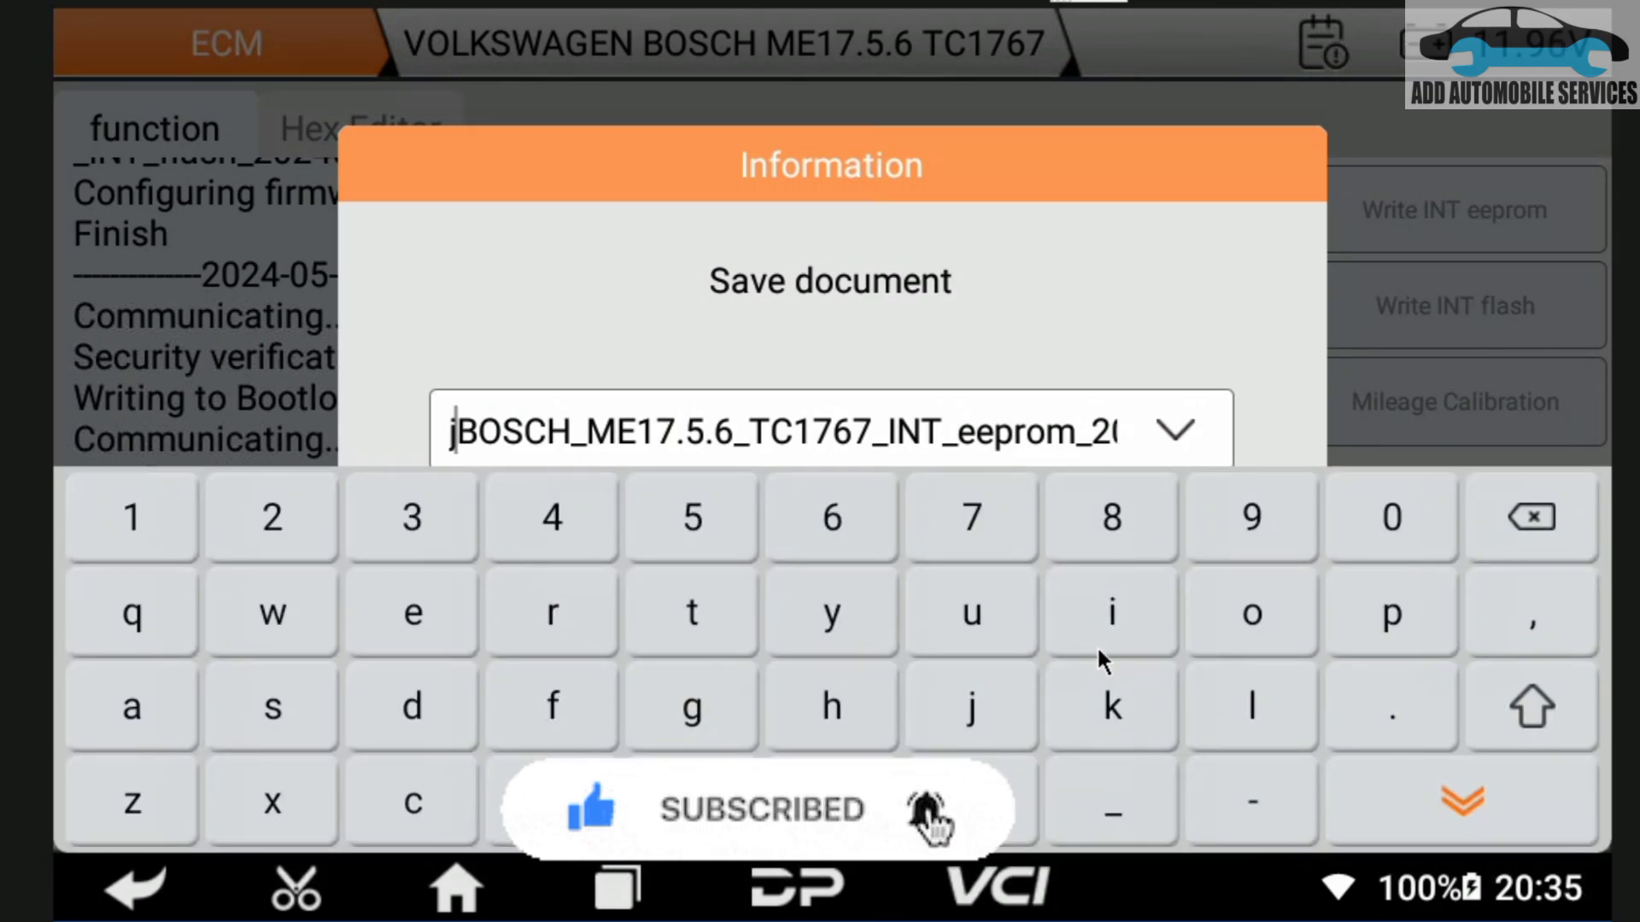
Save the INT eeprom read with the prefix "jetta2009immodata" before the suggested file name, accepting the name confirmation
text(jeet)
key(BackSpace)
key(BackSpace)
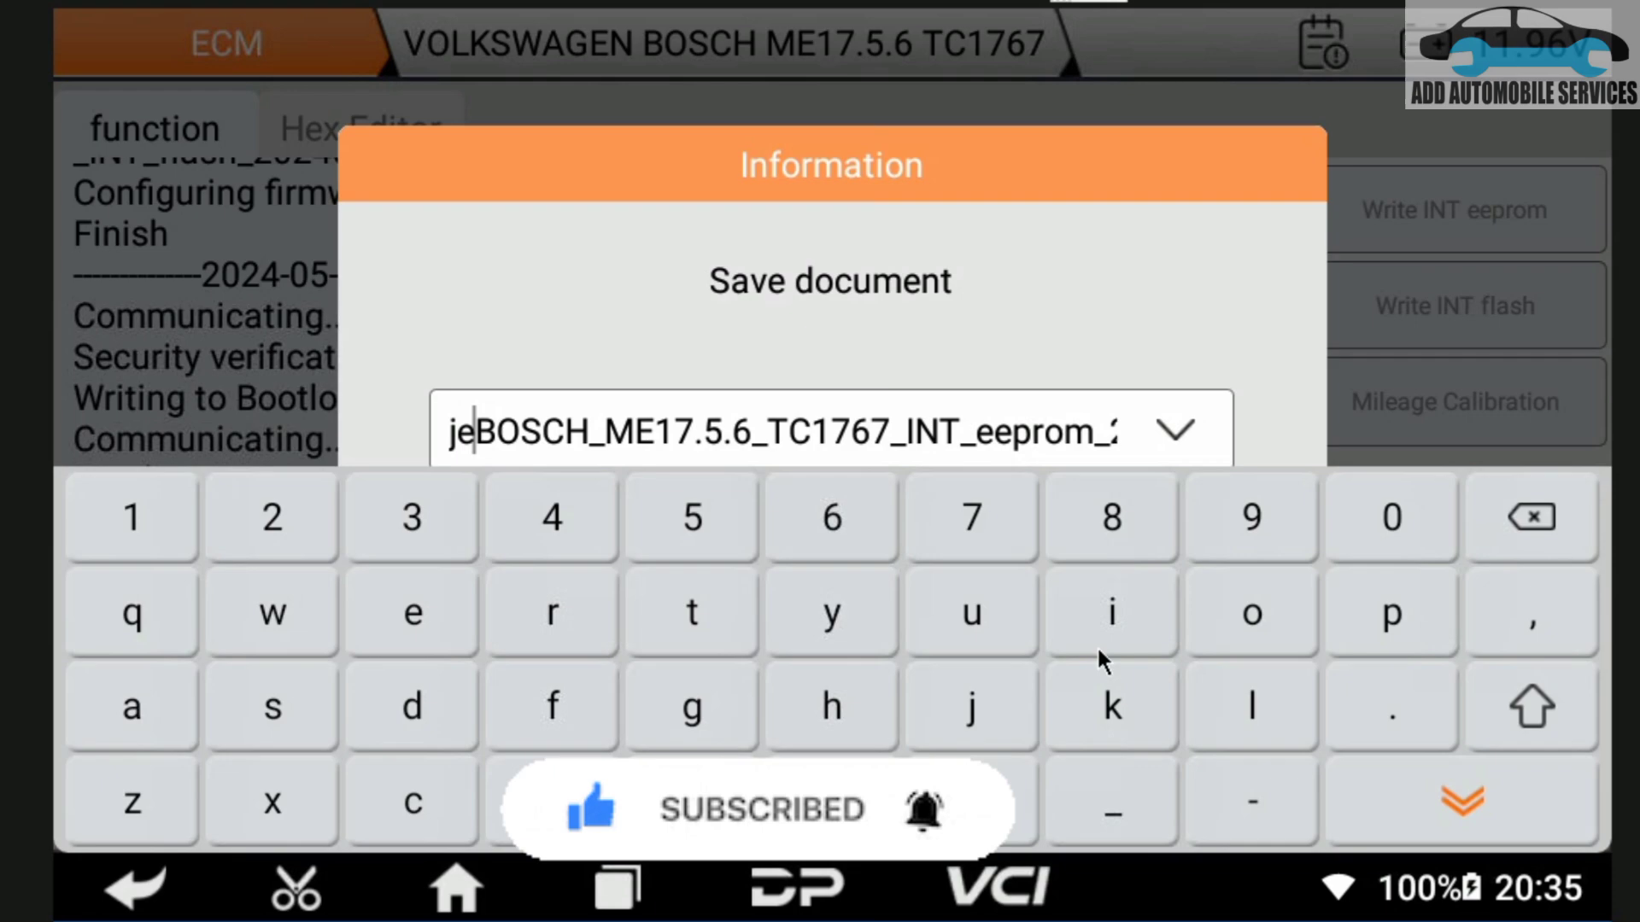
text(tt)
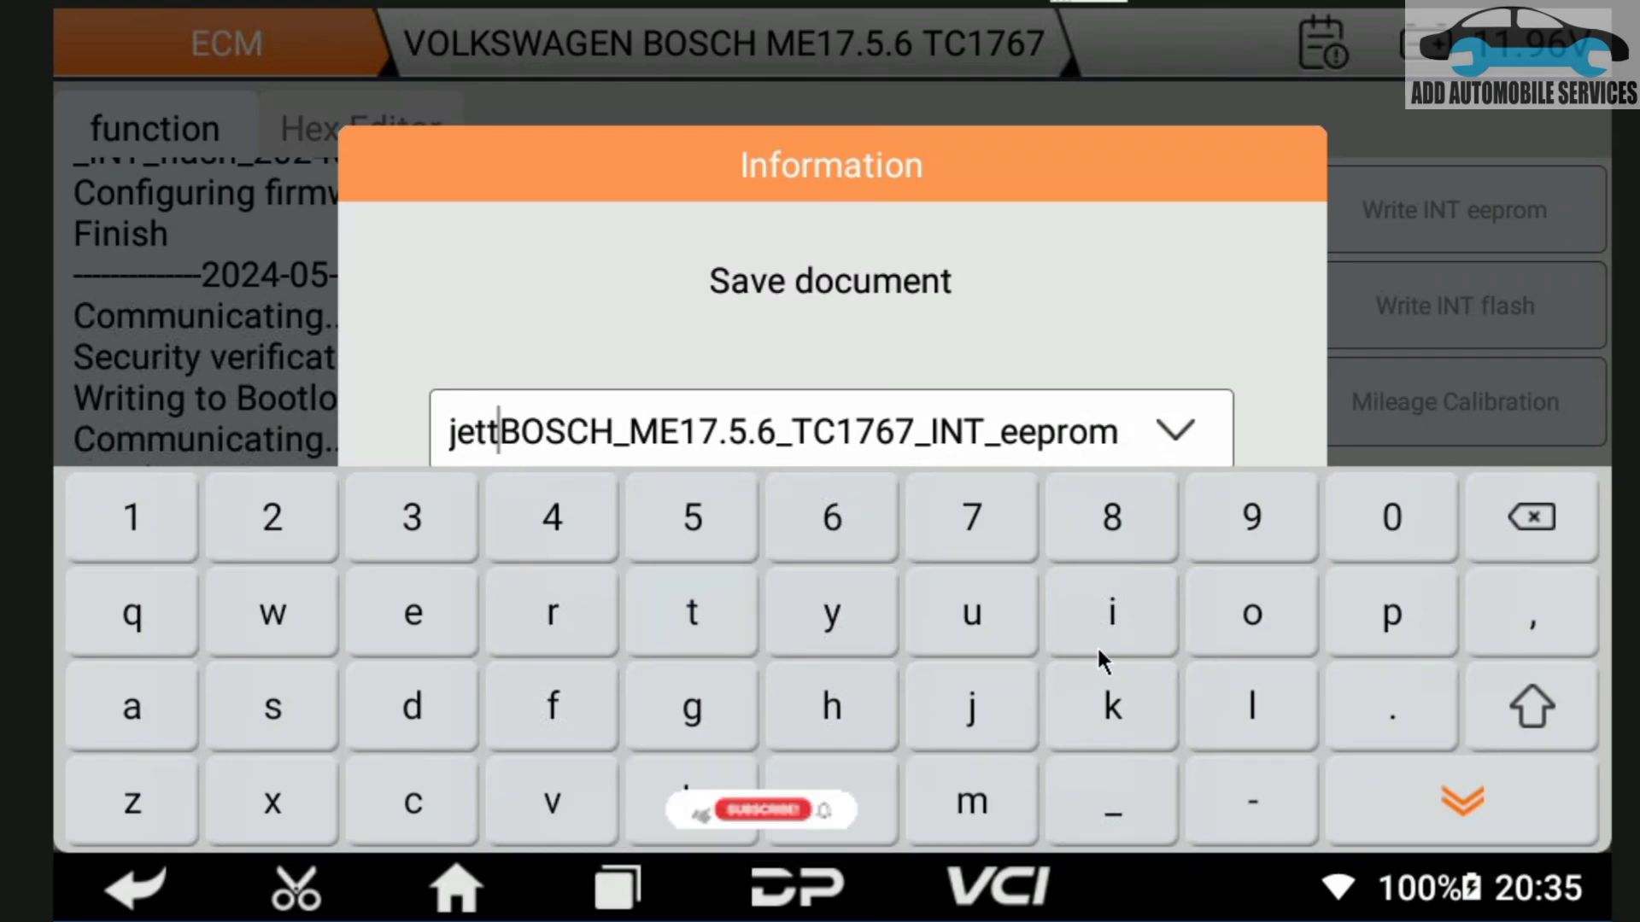
text(a2009)
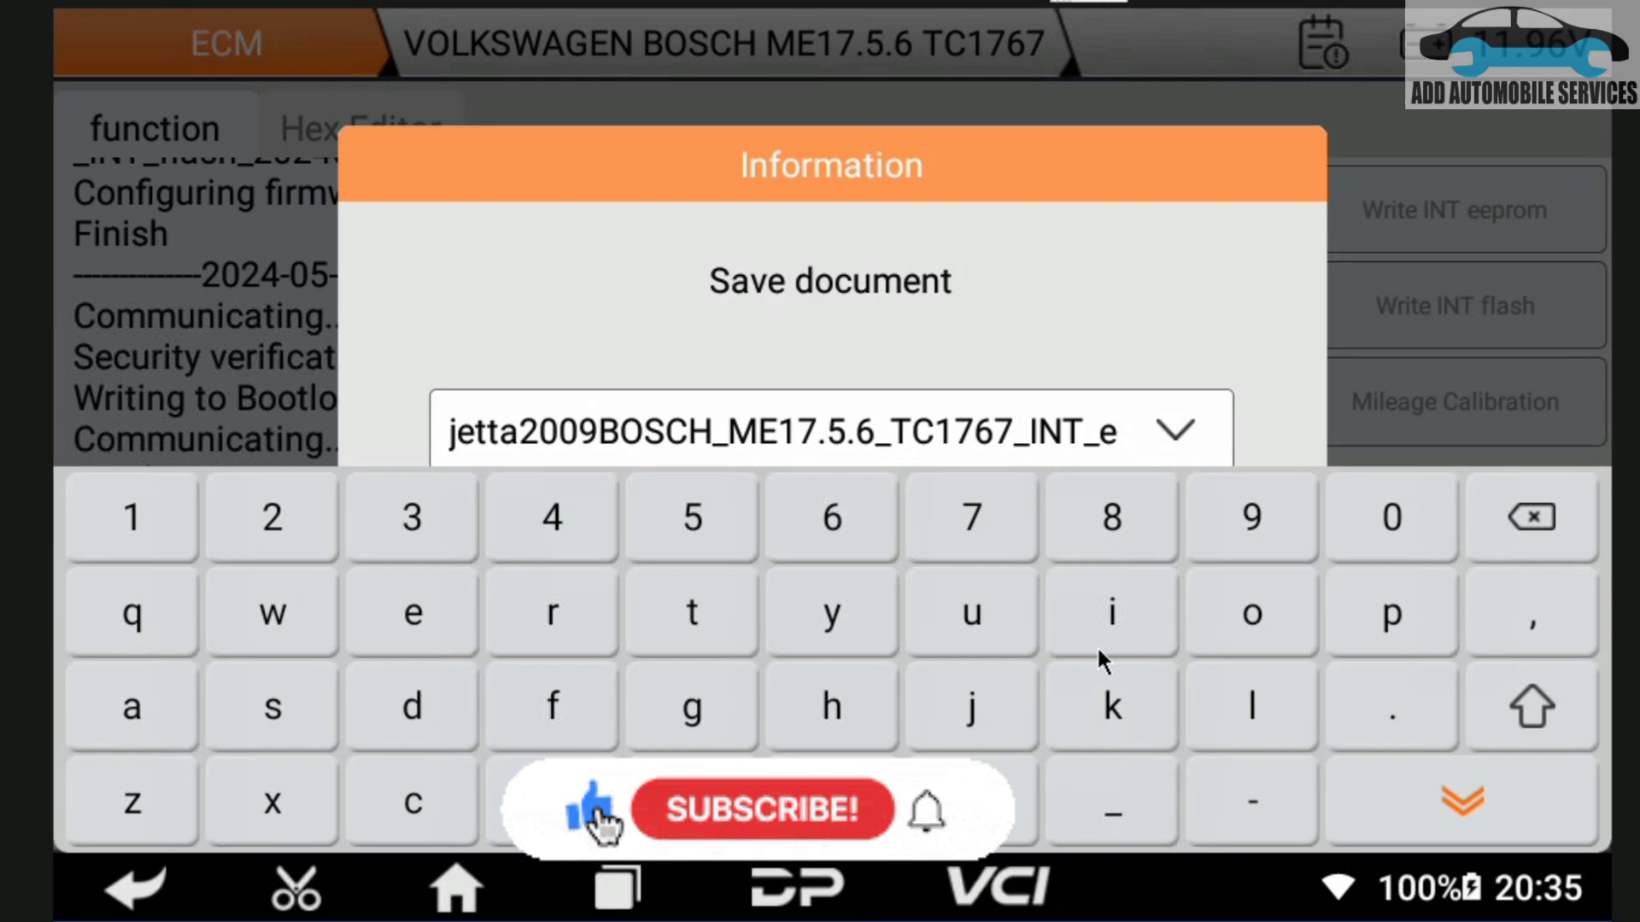
text(imm)
text(oda)
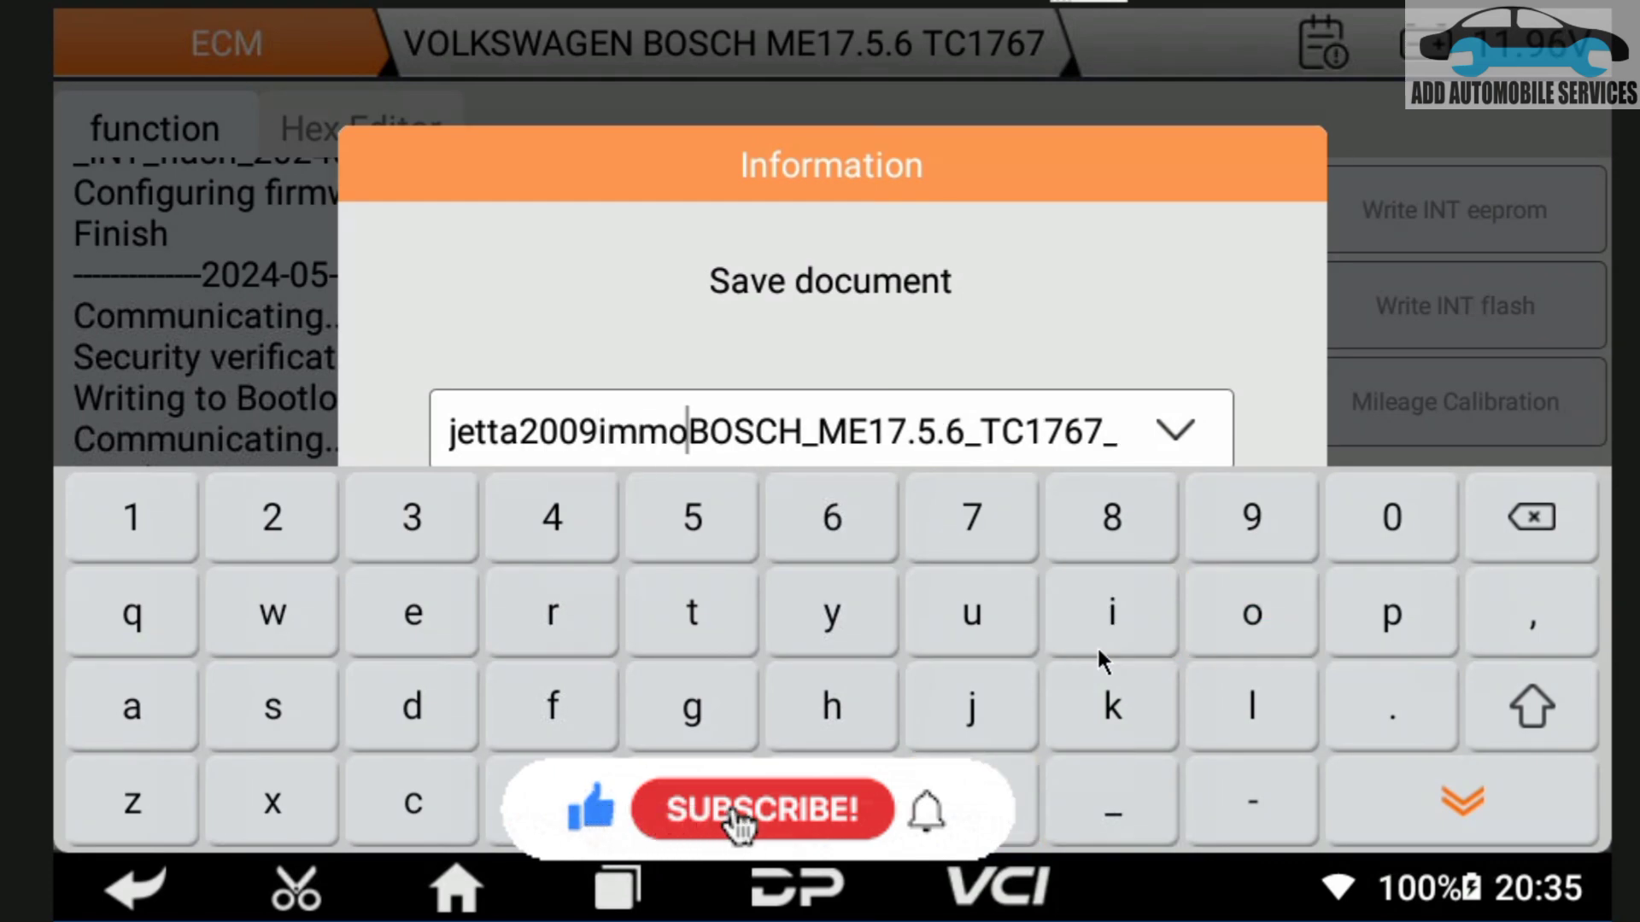
text(ta)
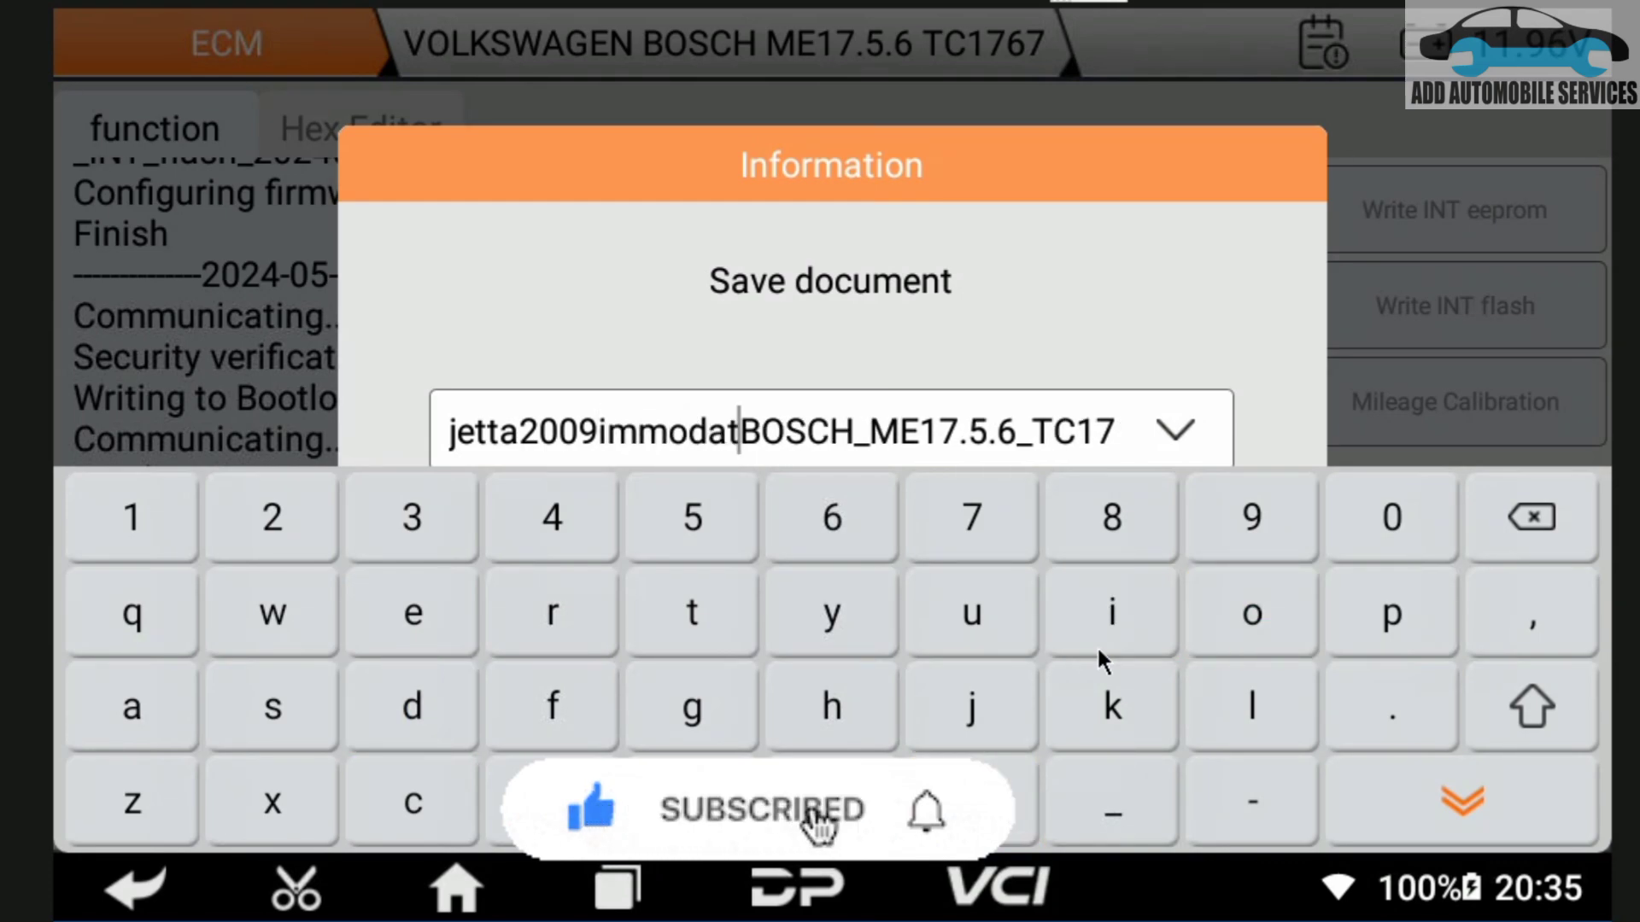
key(Escape)
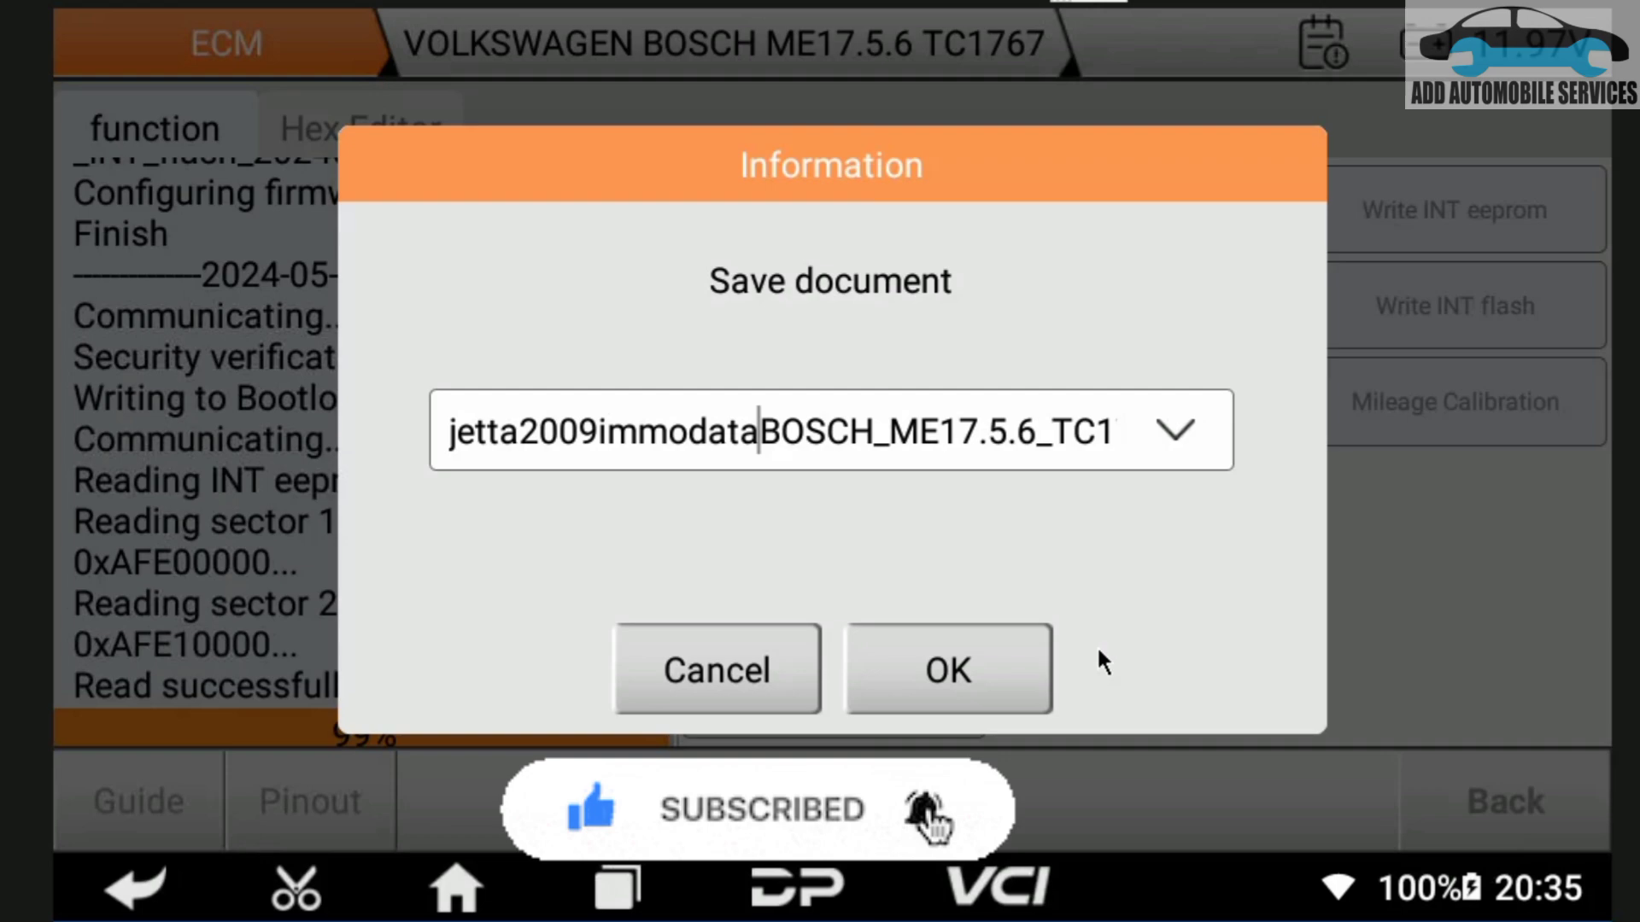
click(948, 671)
click(949, 670)
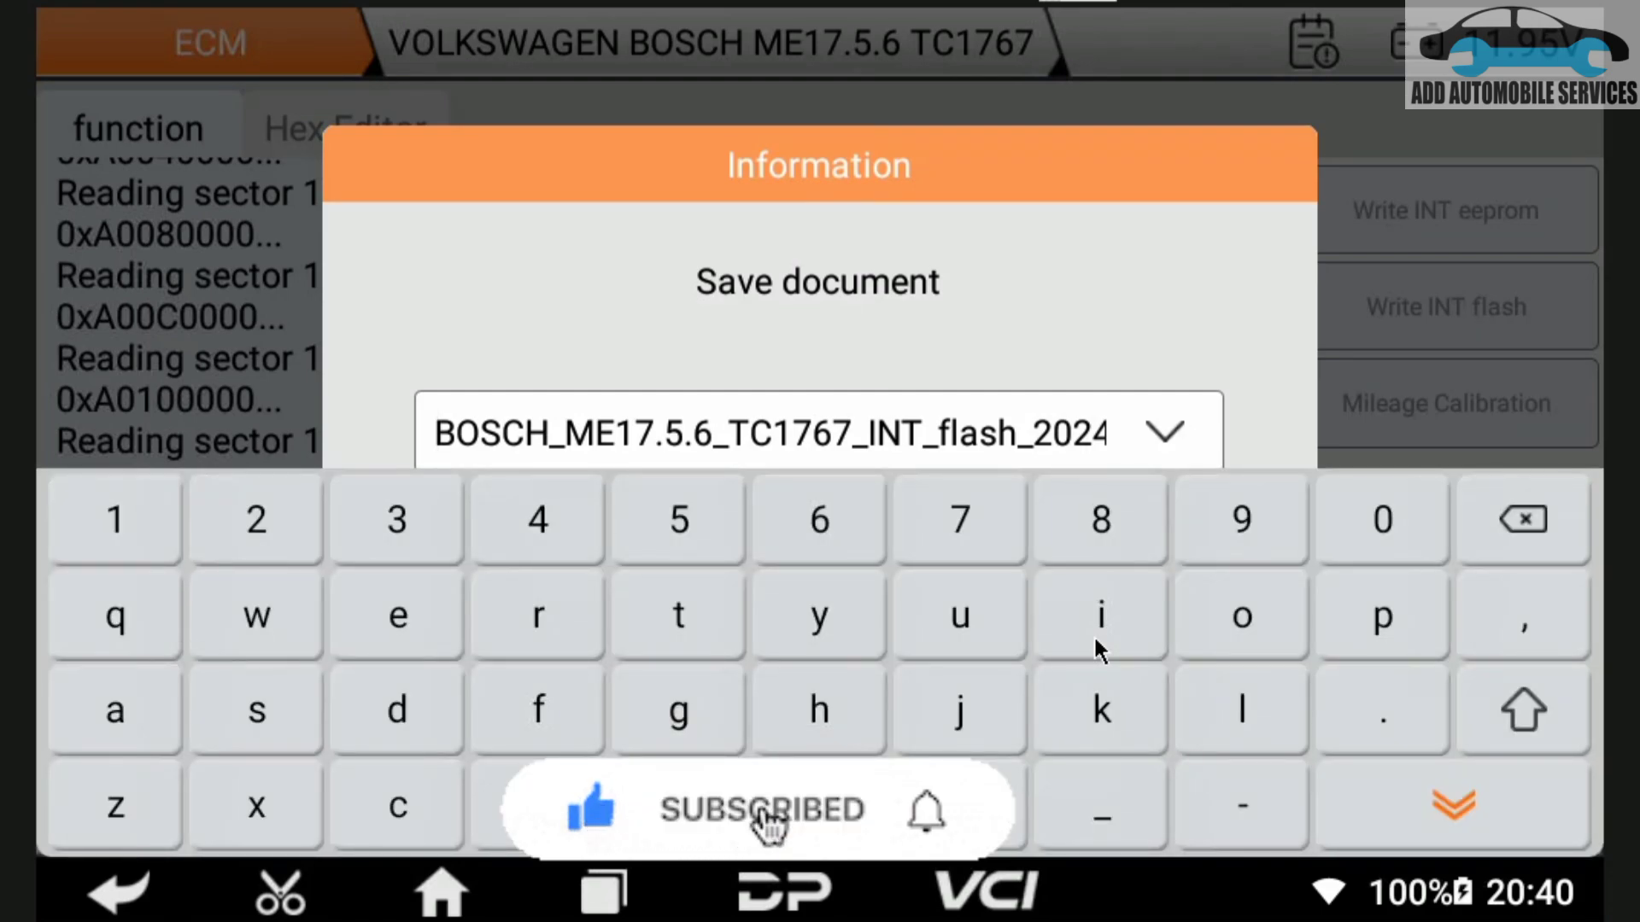
Save the INT flash read with the prefix "jetta2009immodata" before the suggested file name, and close the IMMO data results
text(jet)
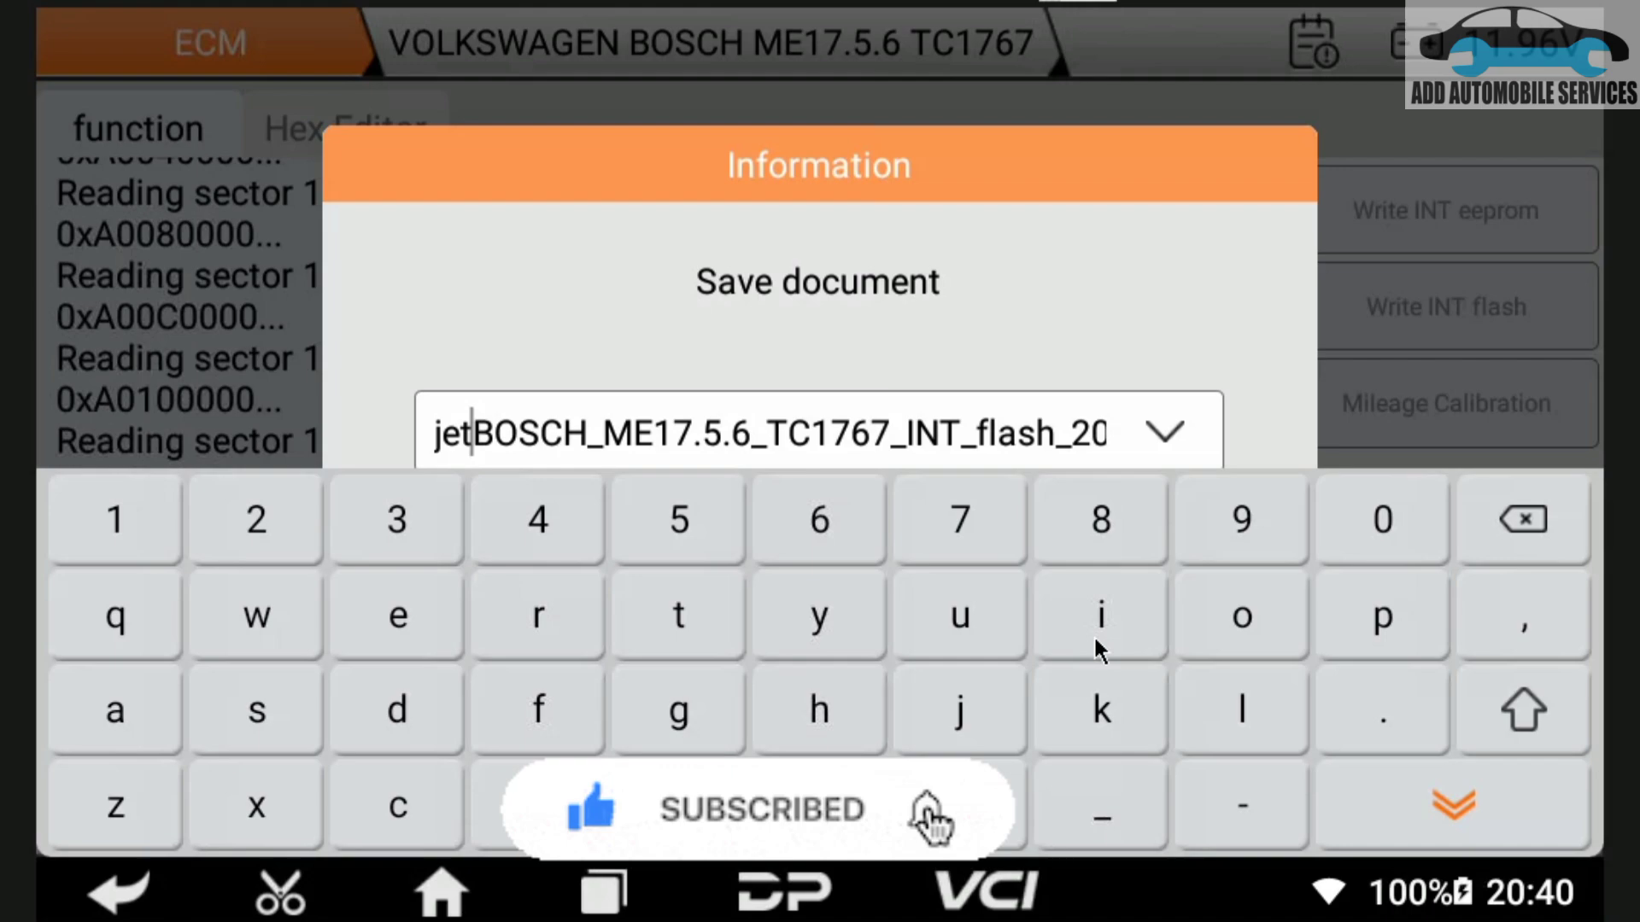
text(ta)
text(209)
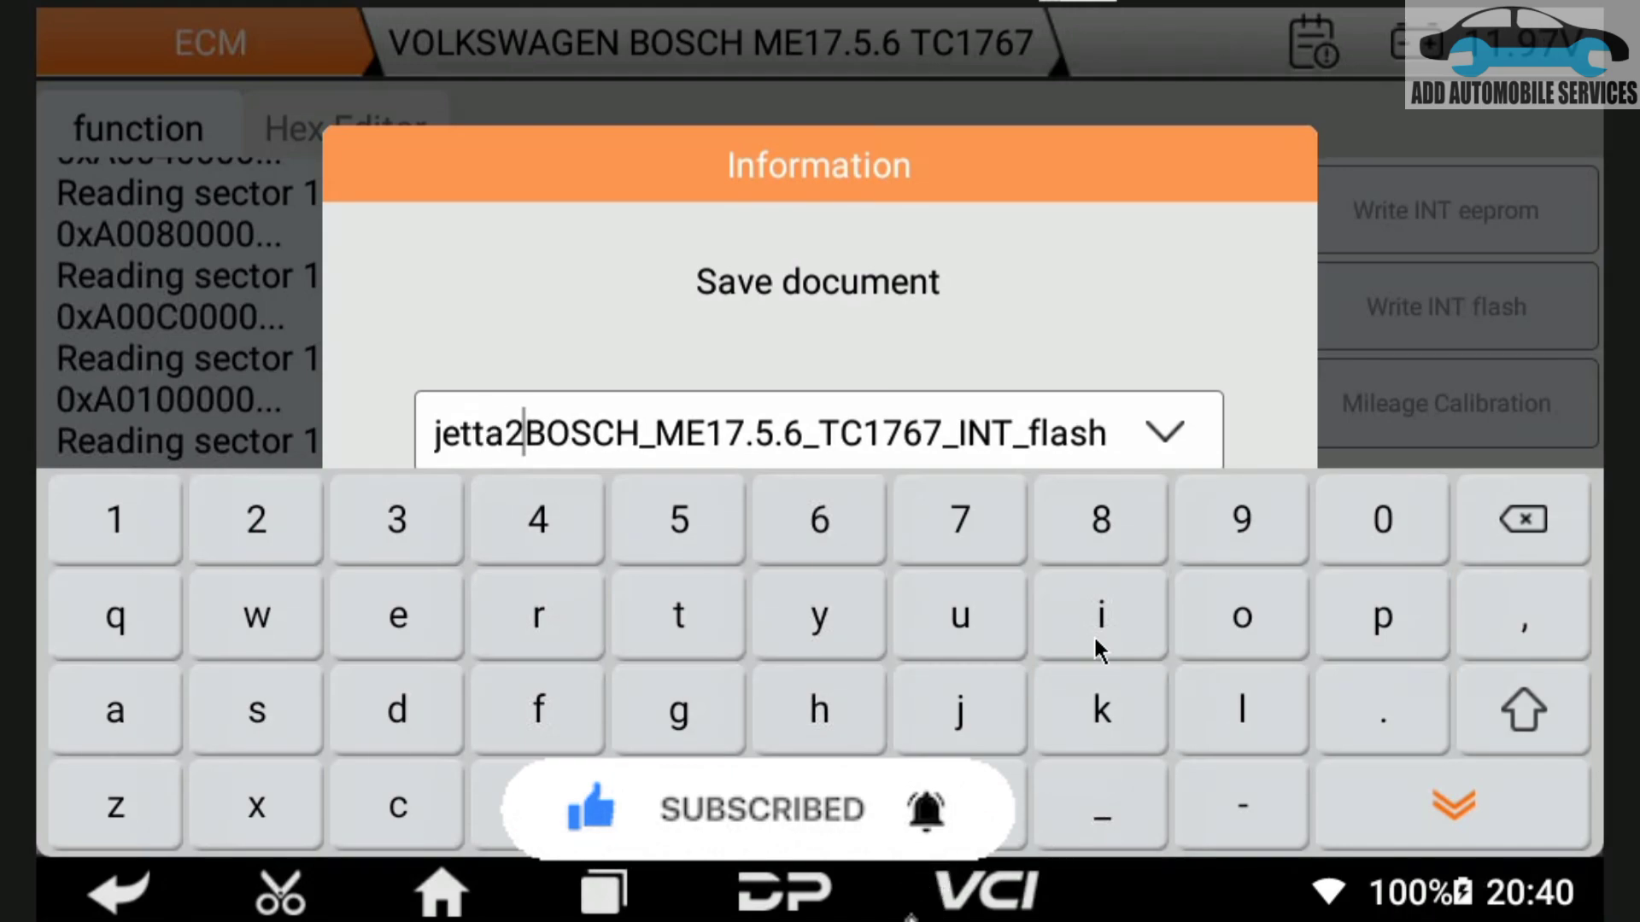
key(BackSpace)
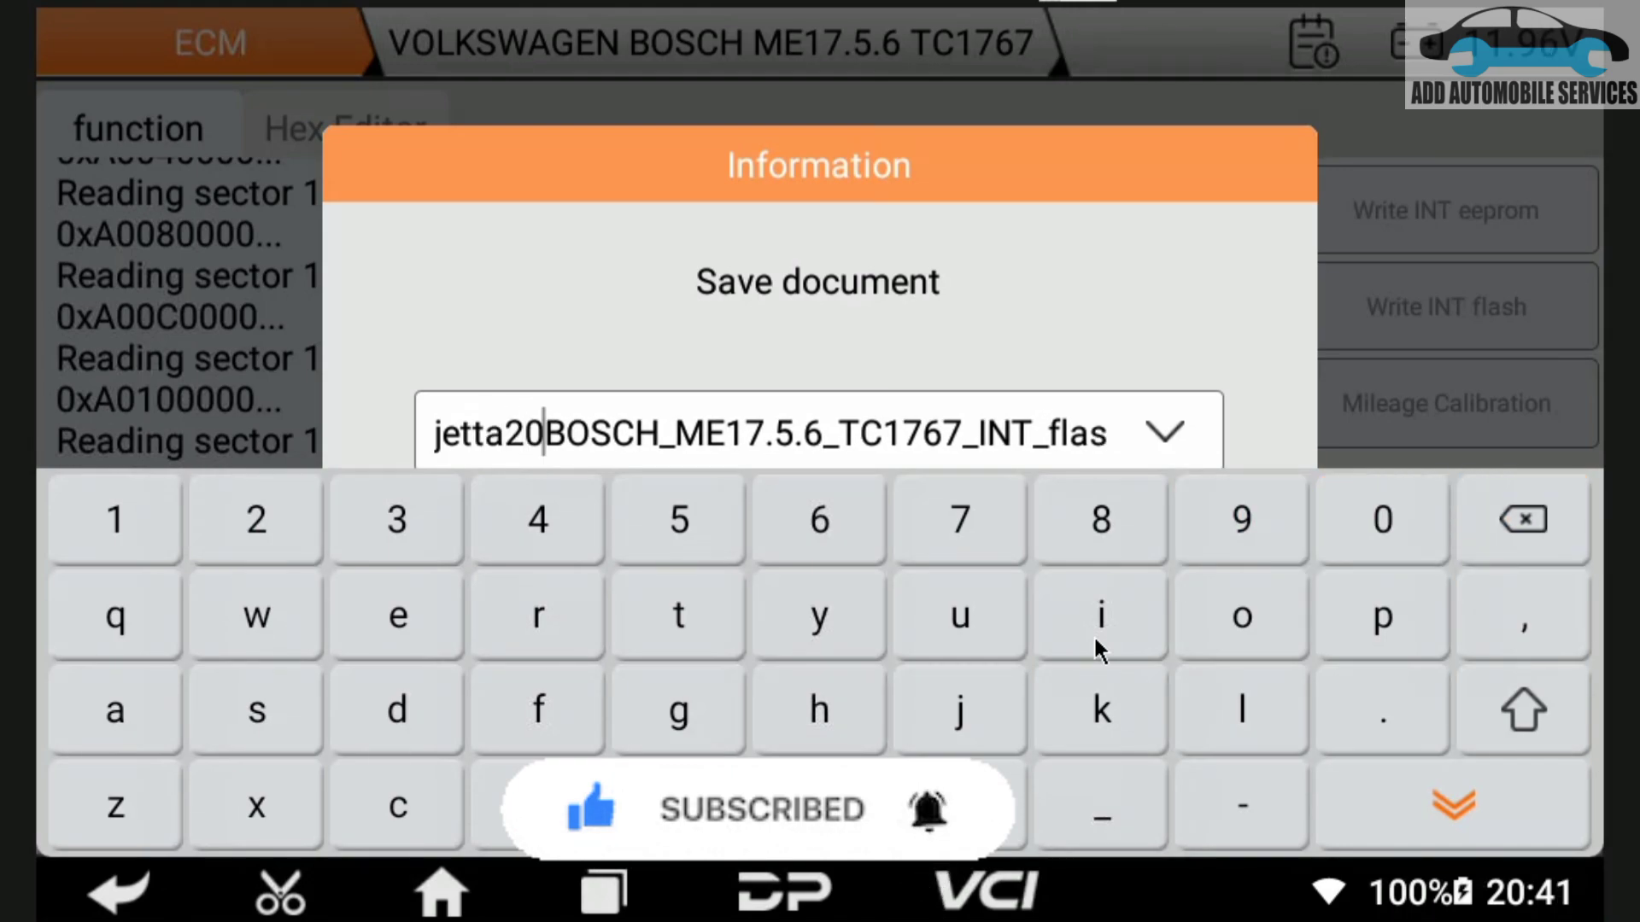
text(09immo)
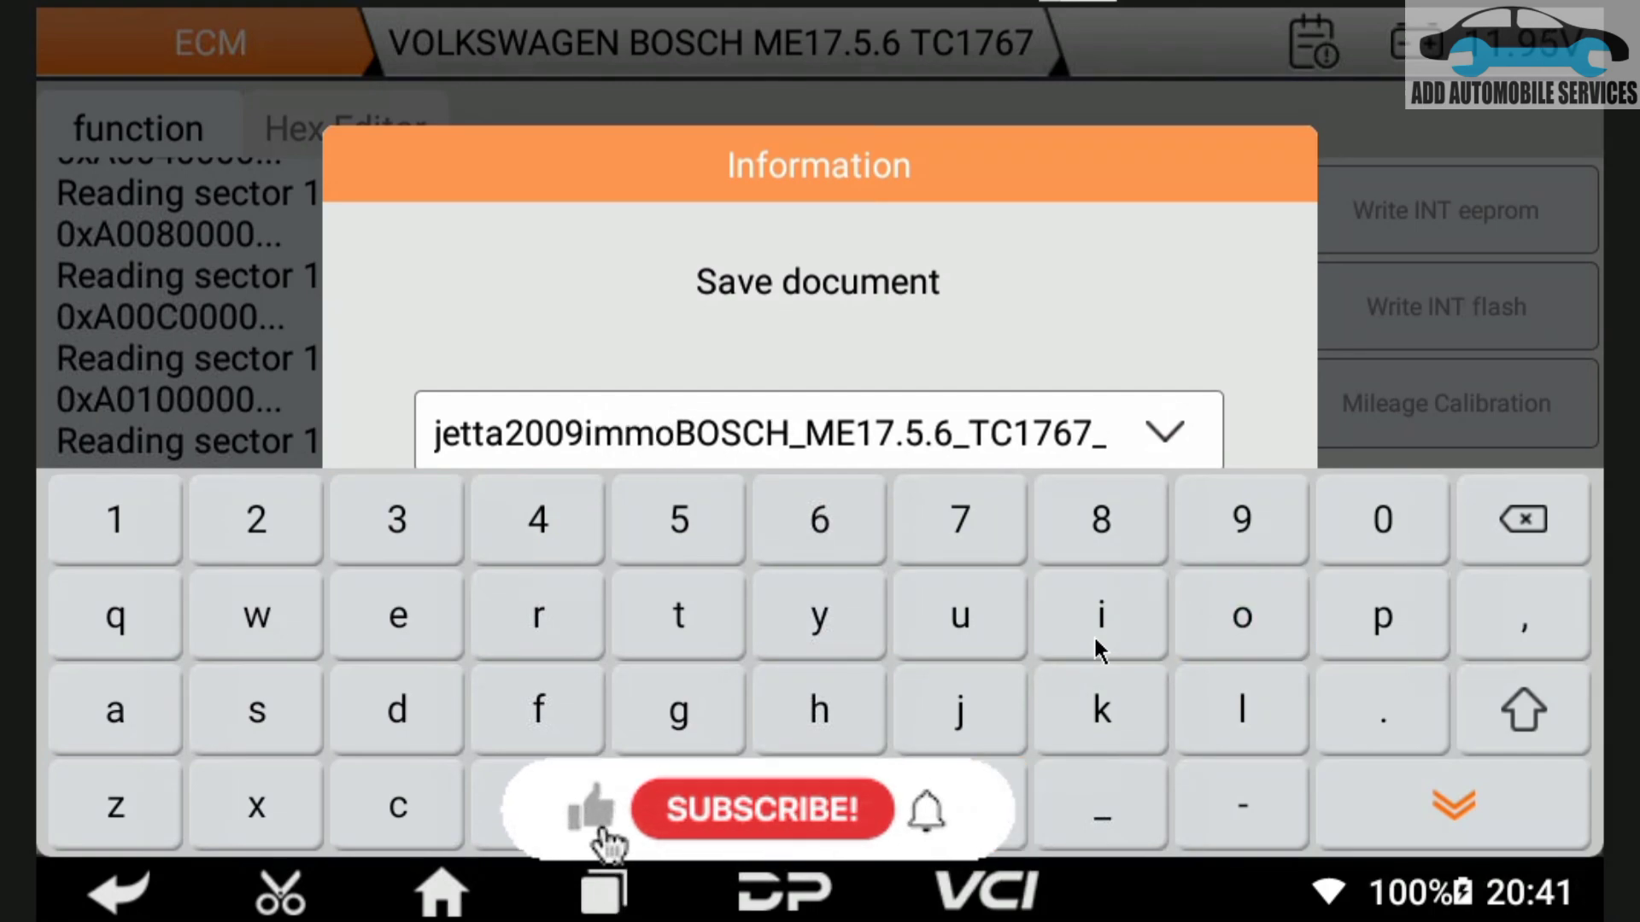
text(data)
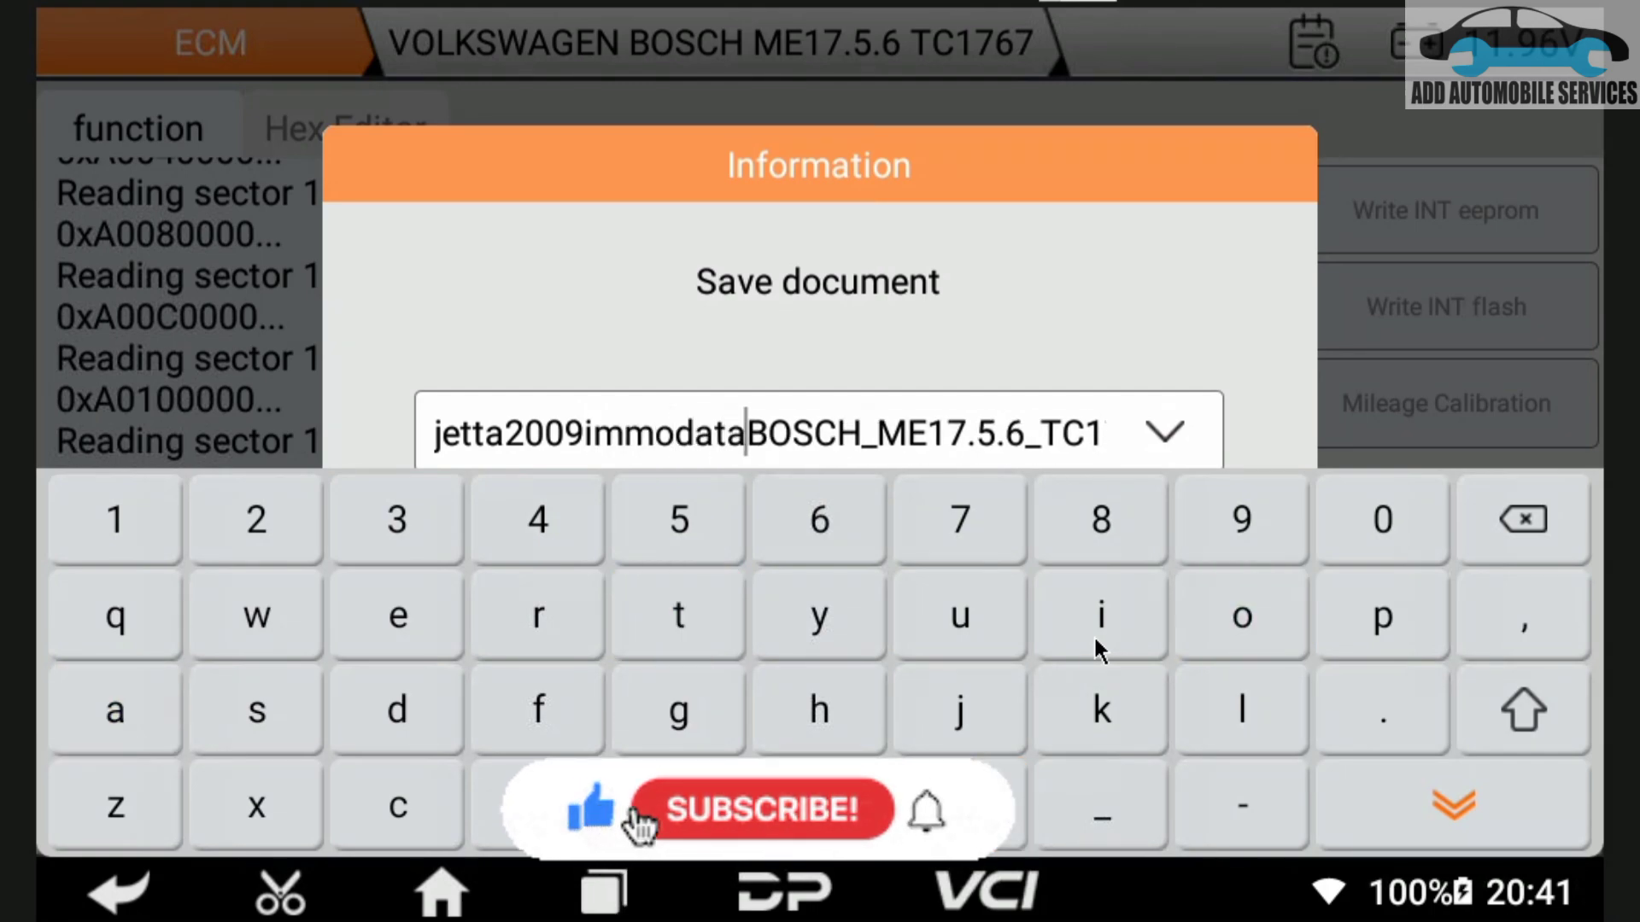
click(1454, 804)
key(Return)
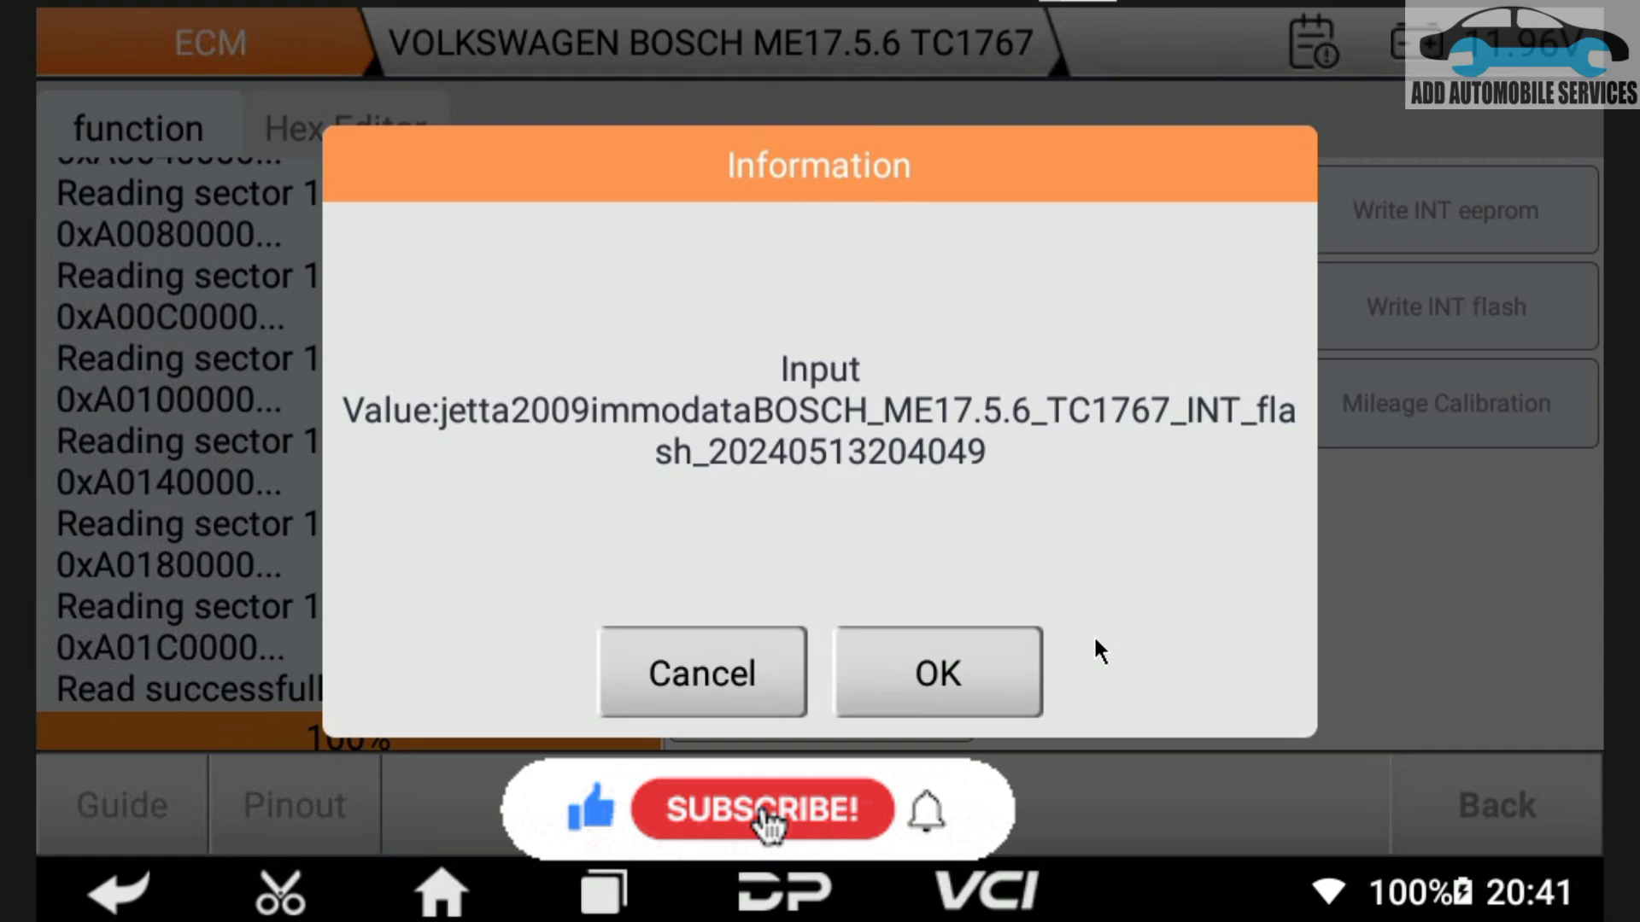
key(Return)
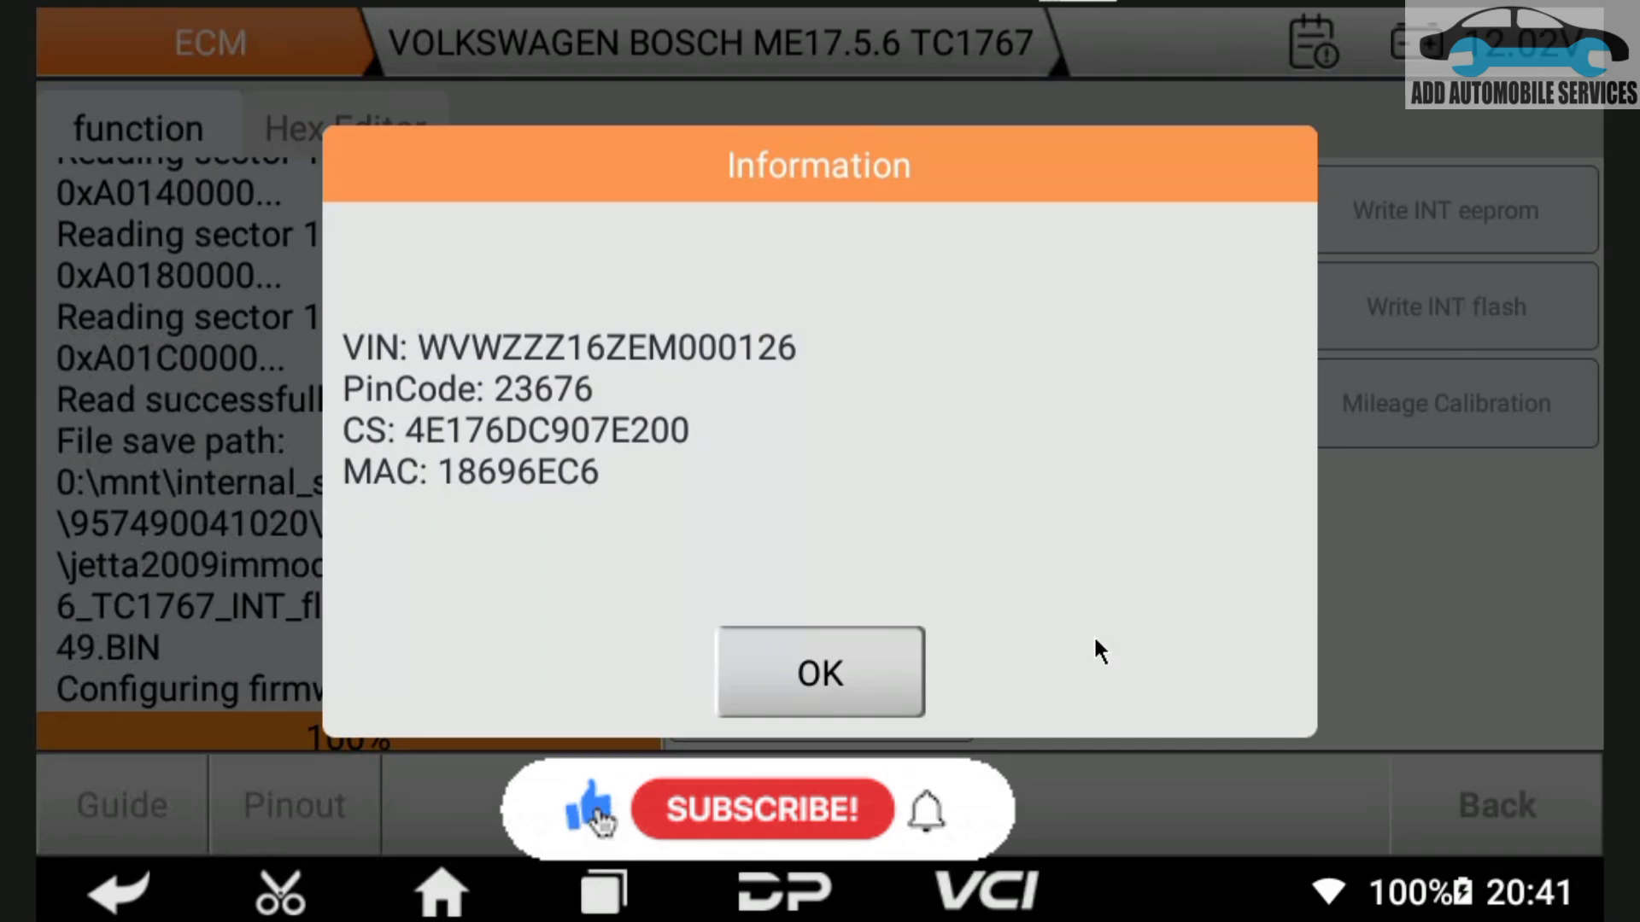
key(Return)
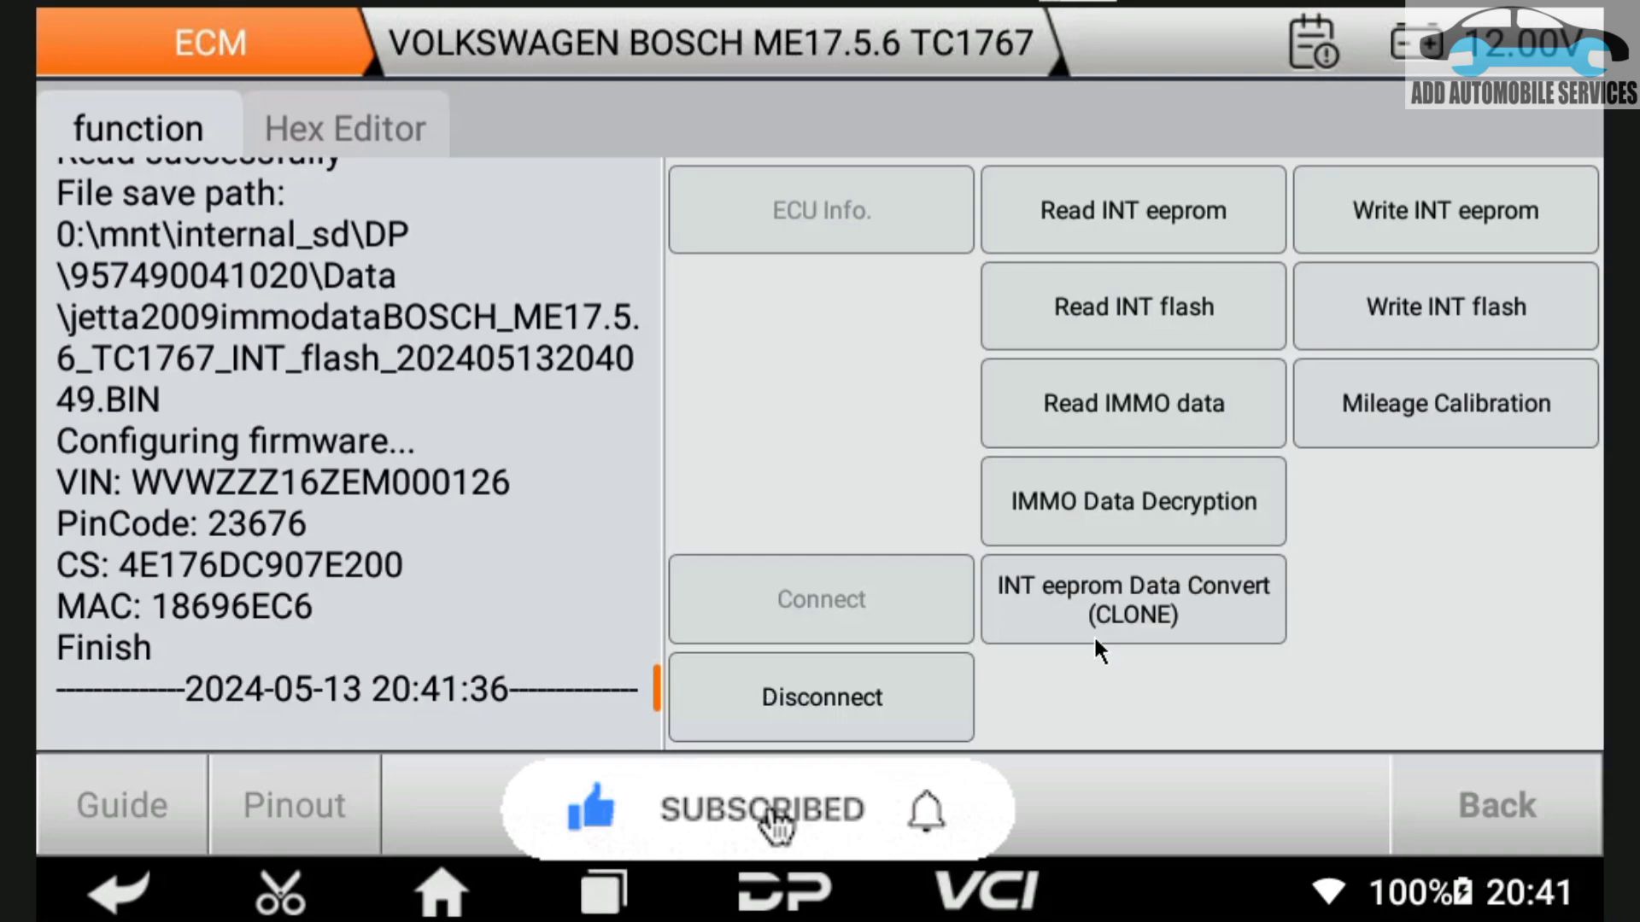
Run Mileage Calibration, dismiss the message, and cancel the request for a new mileage without entering a value
key(Return)
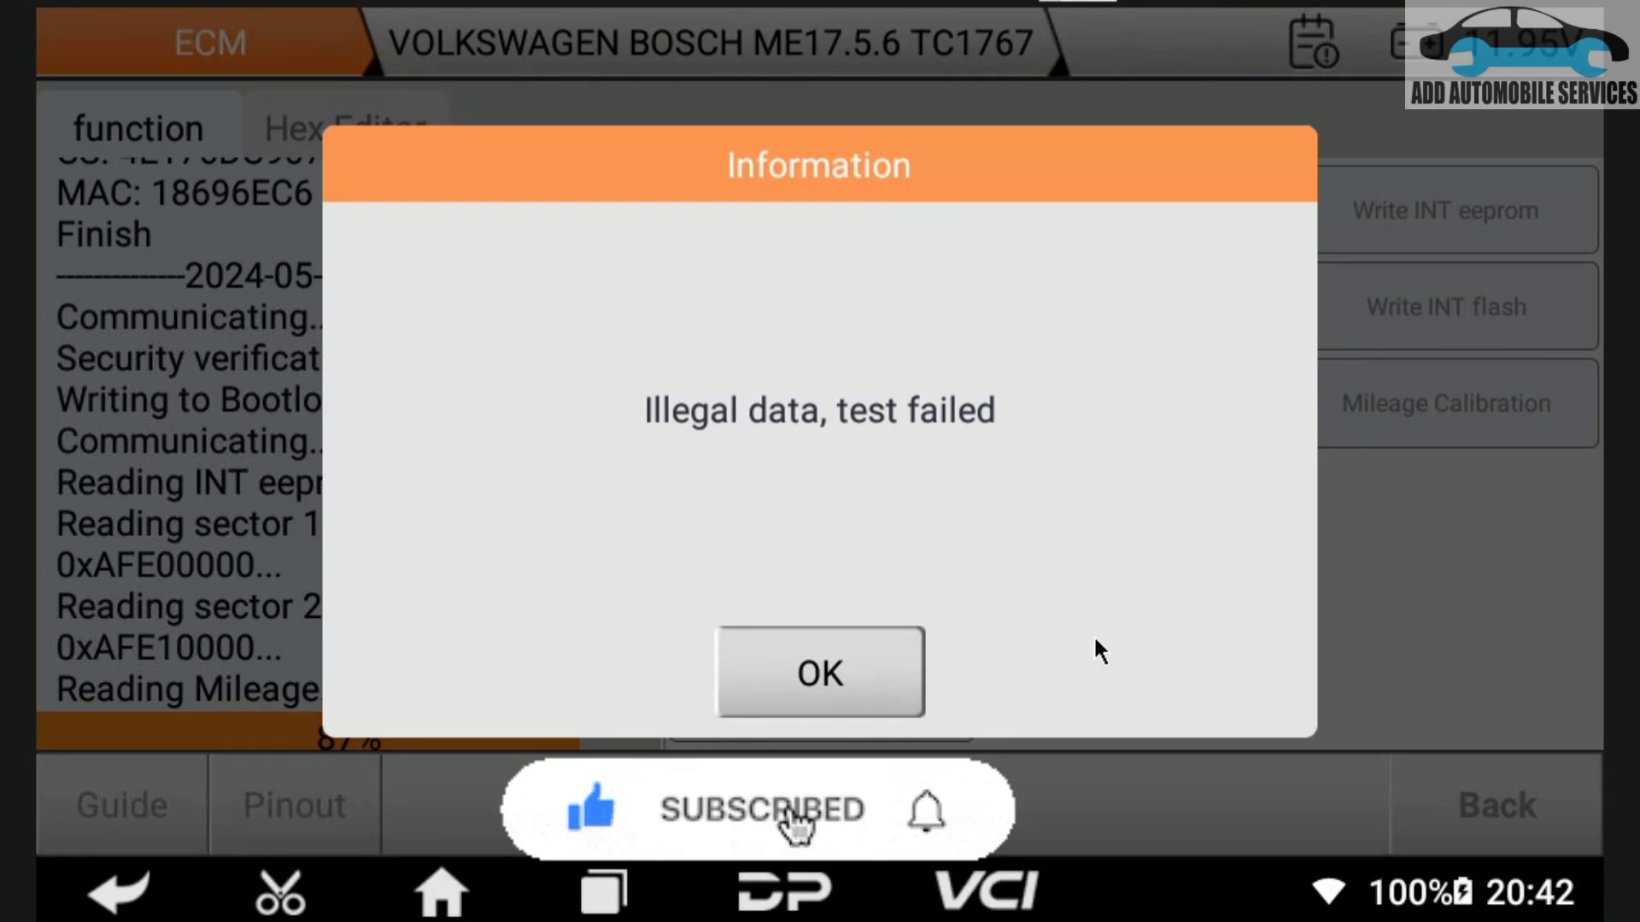
key(Return)
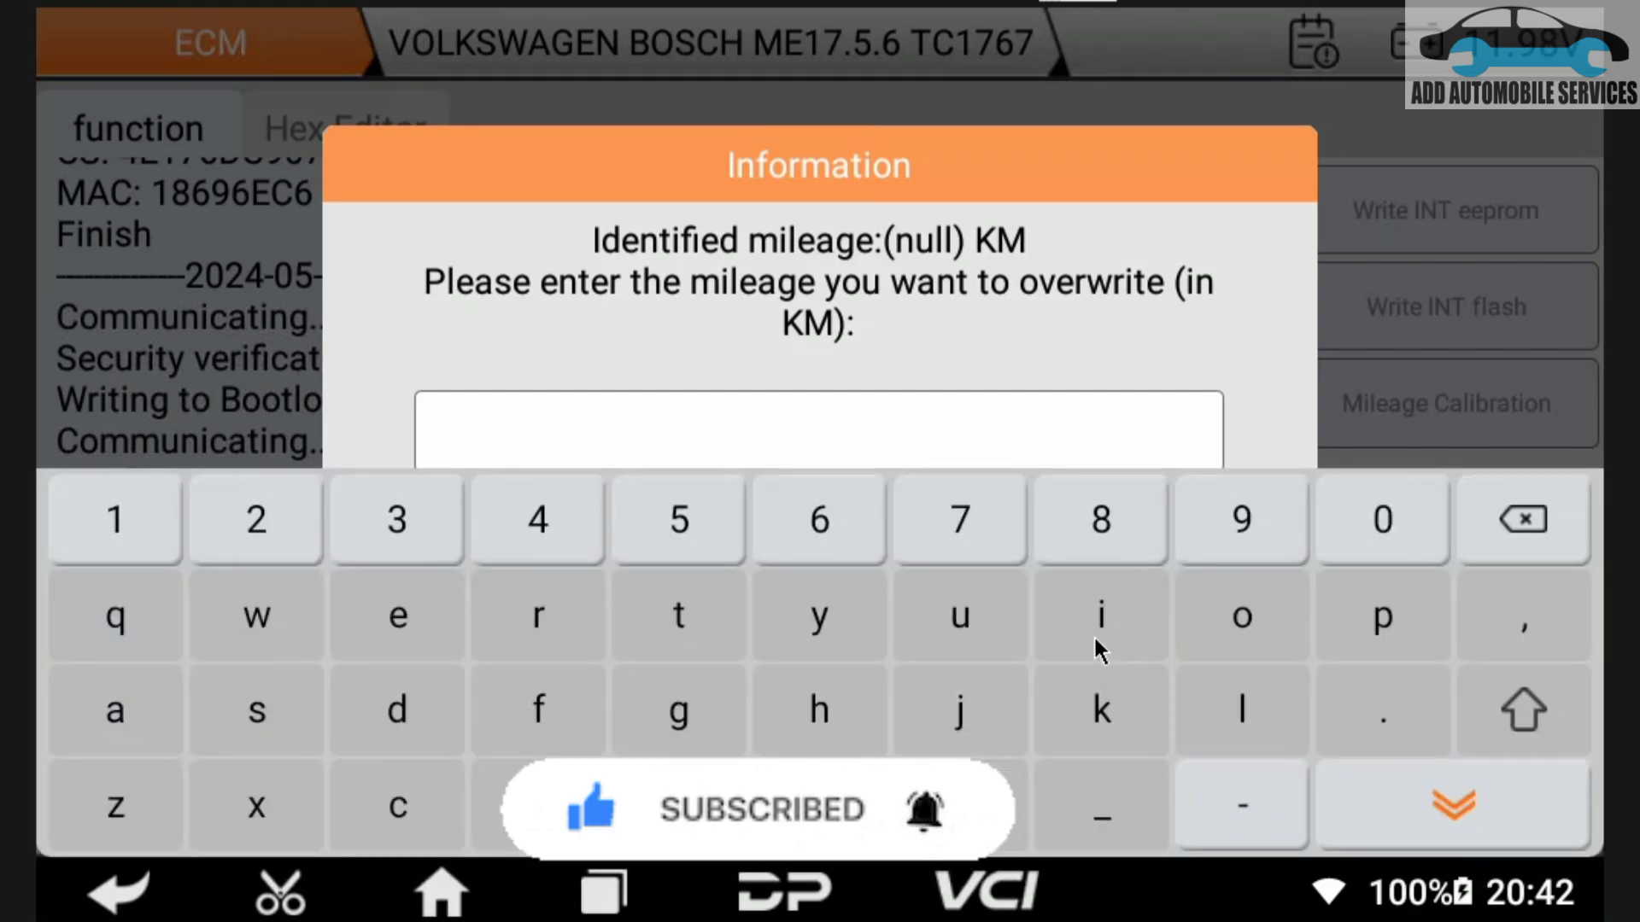
key(Escape)
key(Escape)
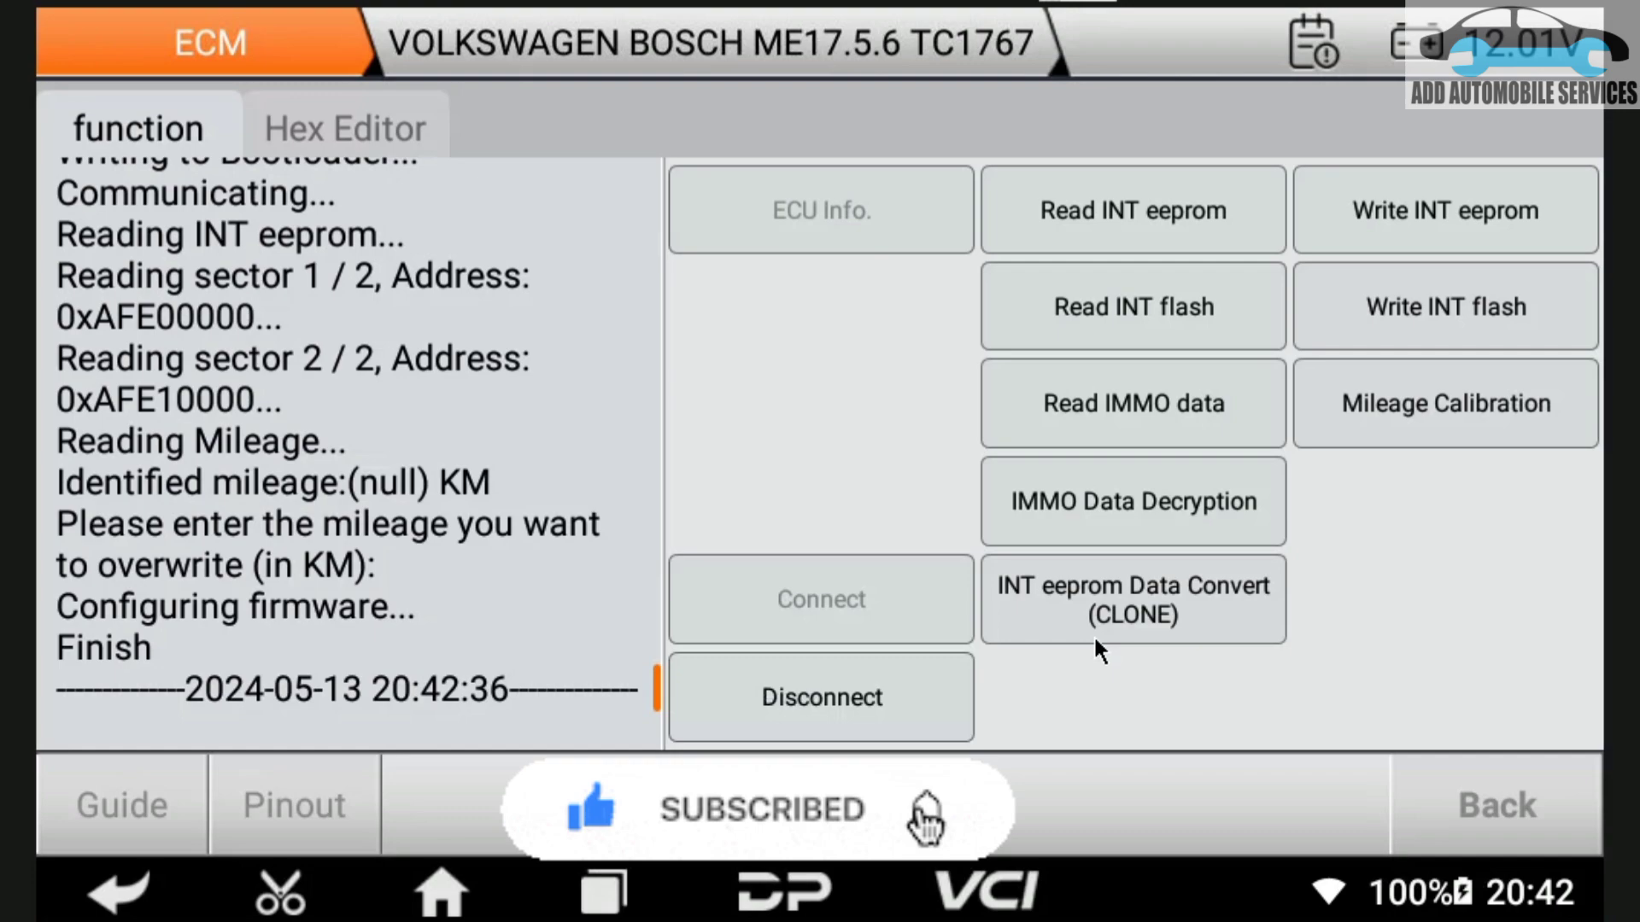
Run IMMO Data Decryption with jetta2009BOSCH_ME17.5.6_TC1767_INT_flash_20240513203404.BIN and BOSCH_ME17.5.6_TC1767_INT_eeprom_20240513204210.BIN
click(1098, 641)
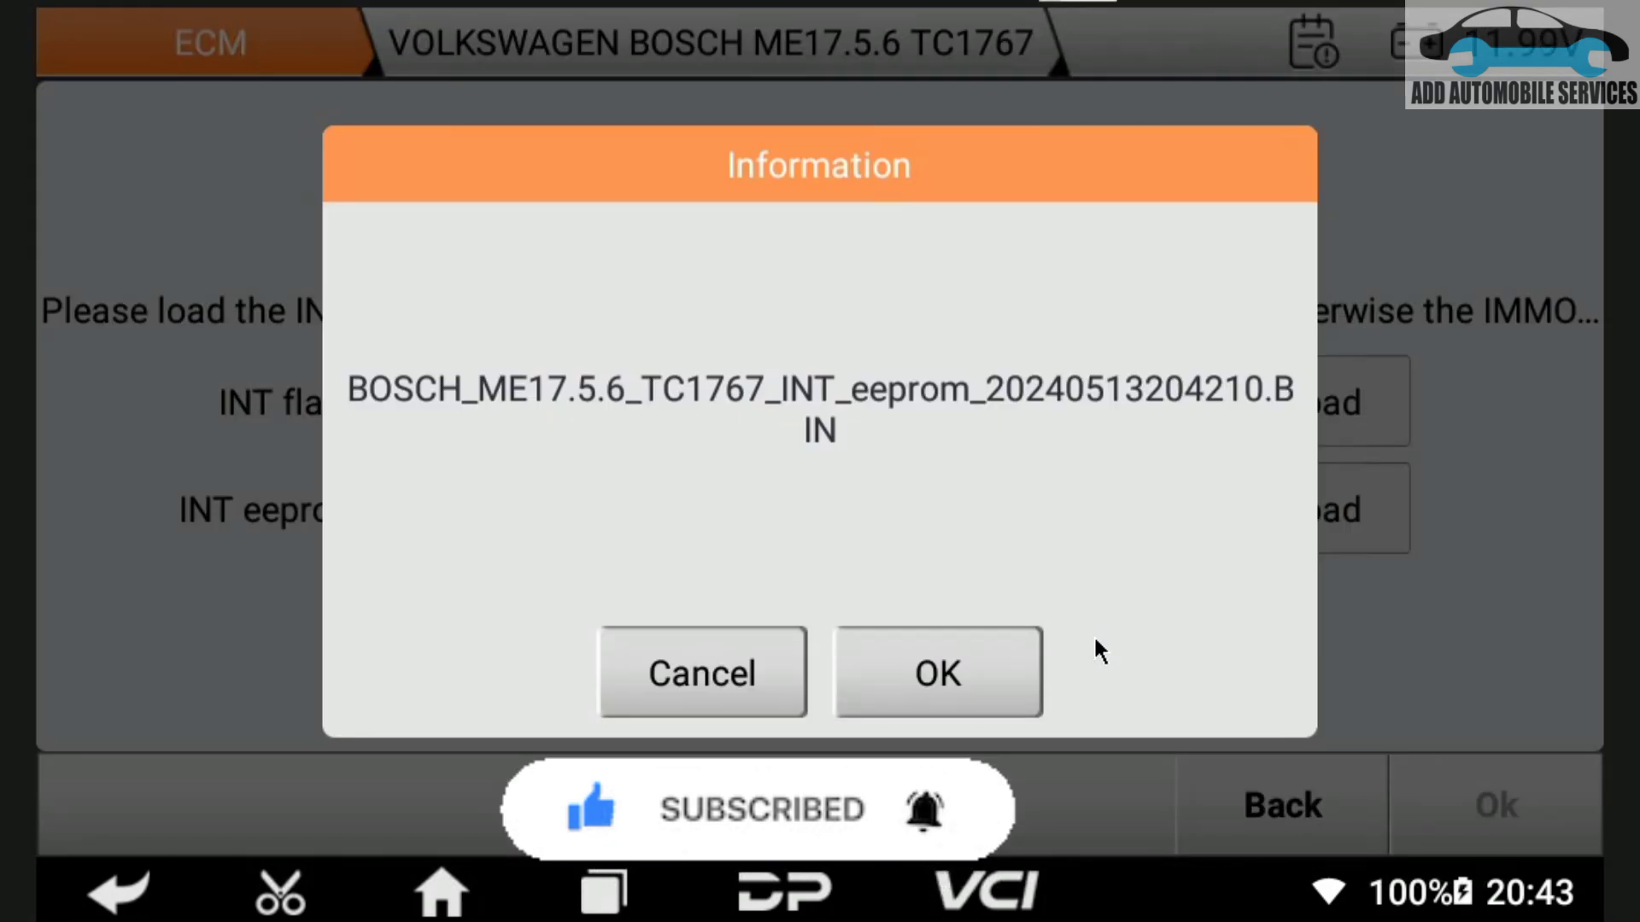
key(Return)
key(Return)
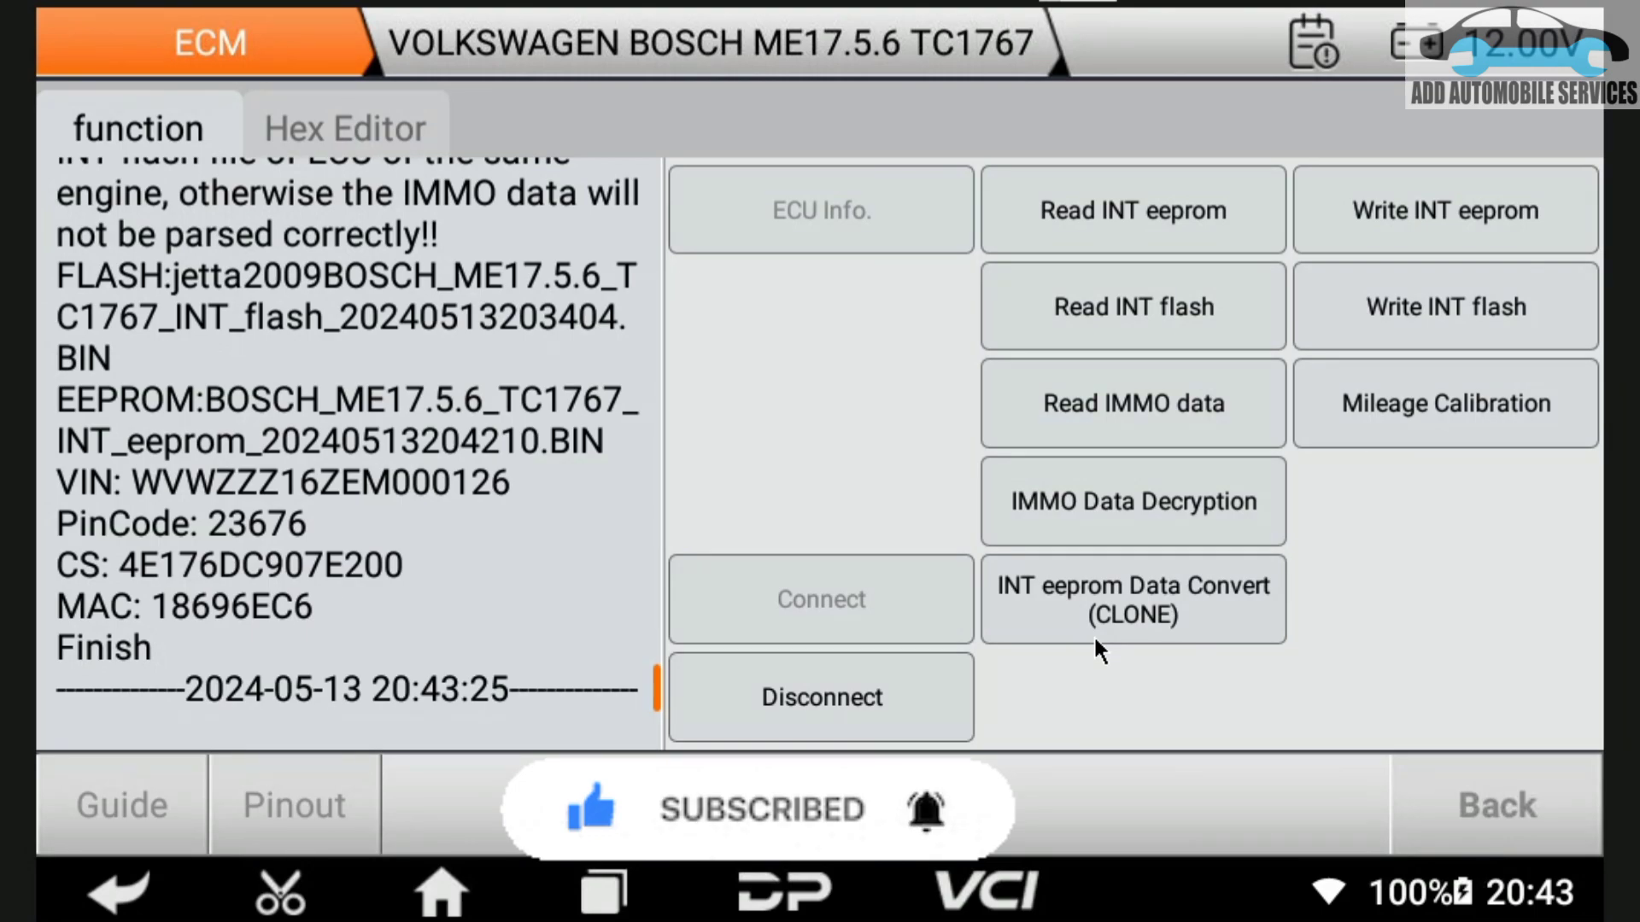
Open INT eeprom Data Convert (CLONE), view the flash files available for the new ECU, and exit without loading any
click(1098, 640)
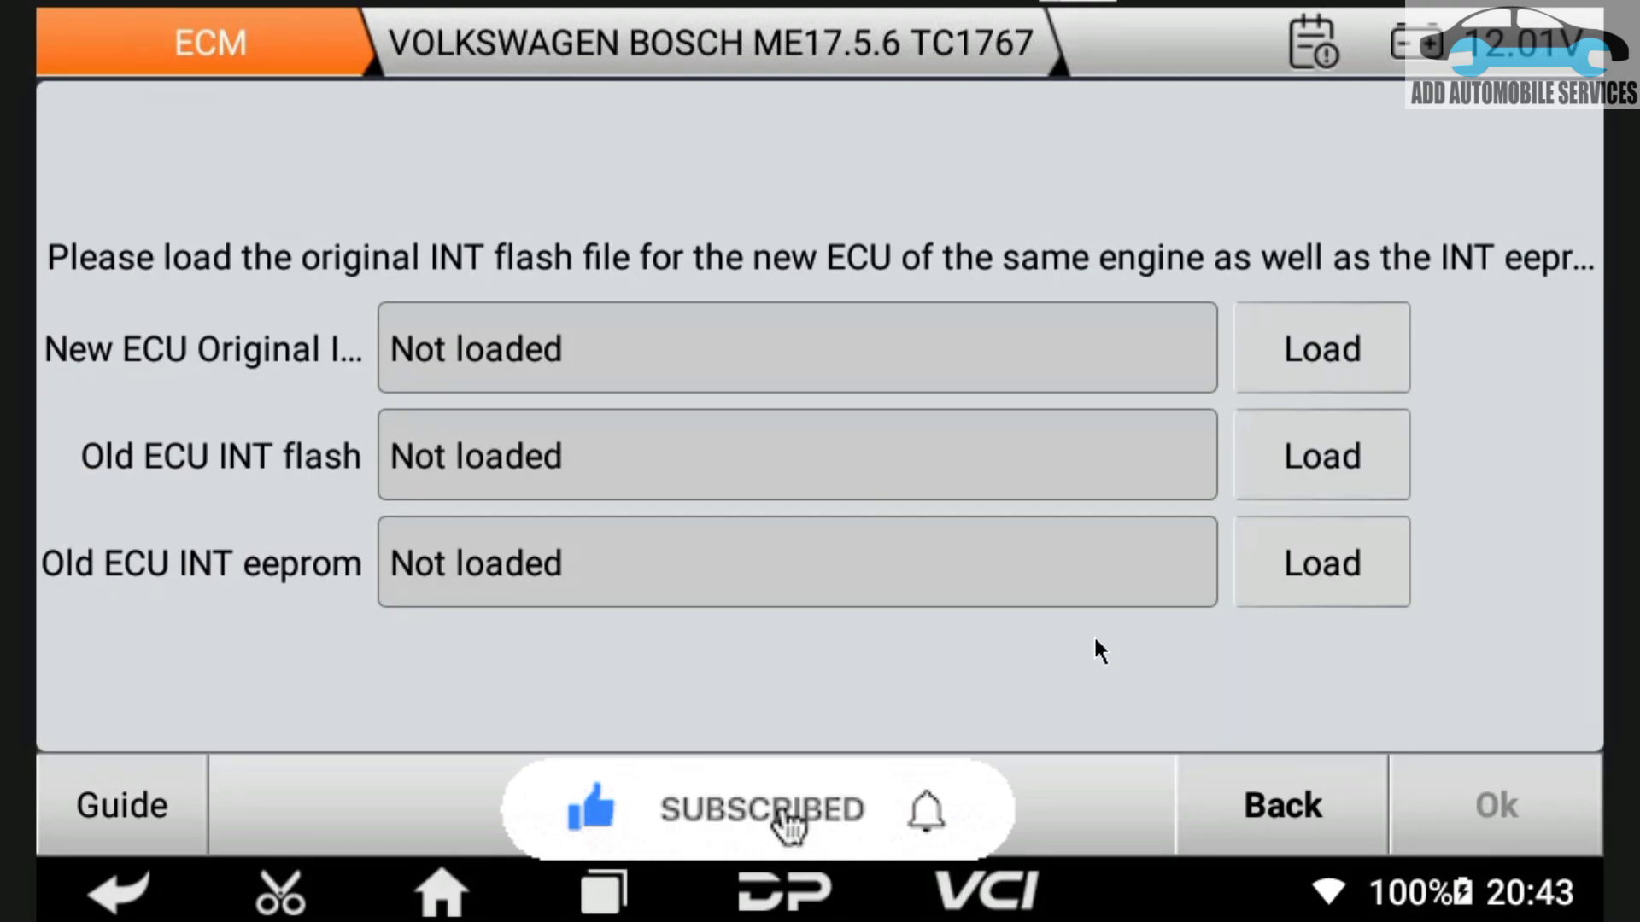
click(1322, 348)
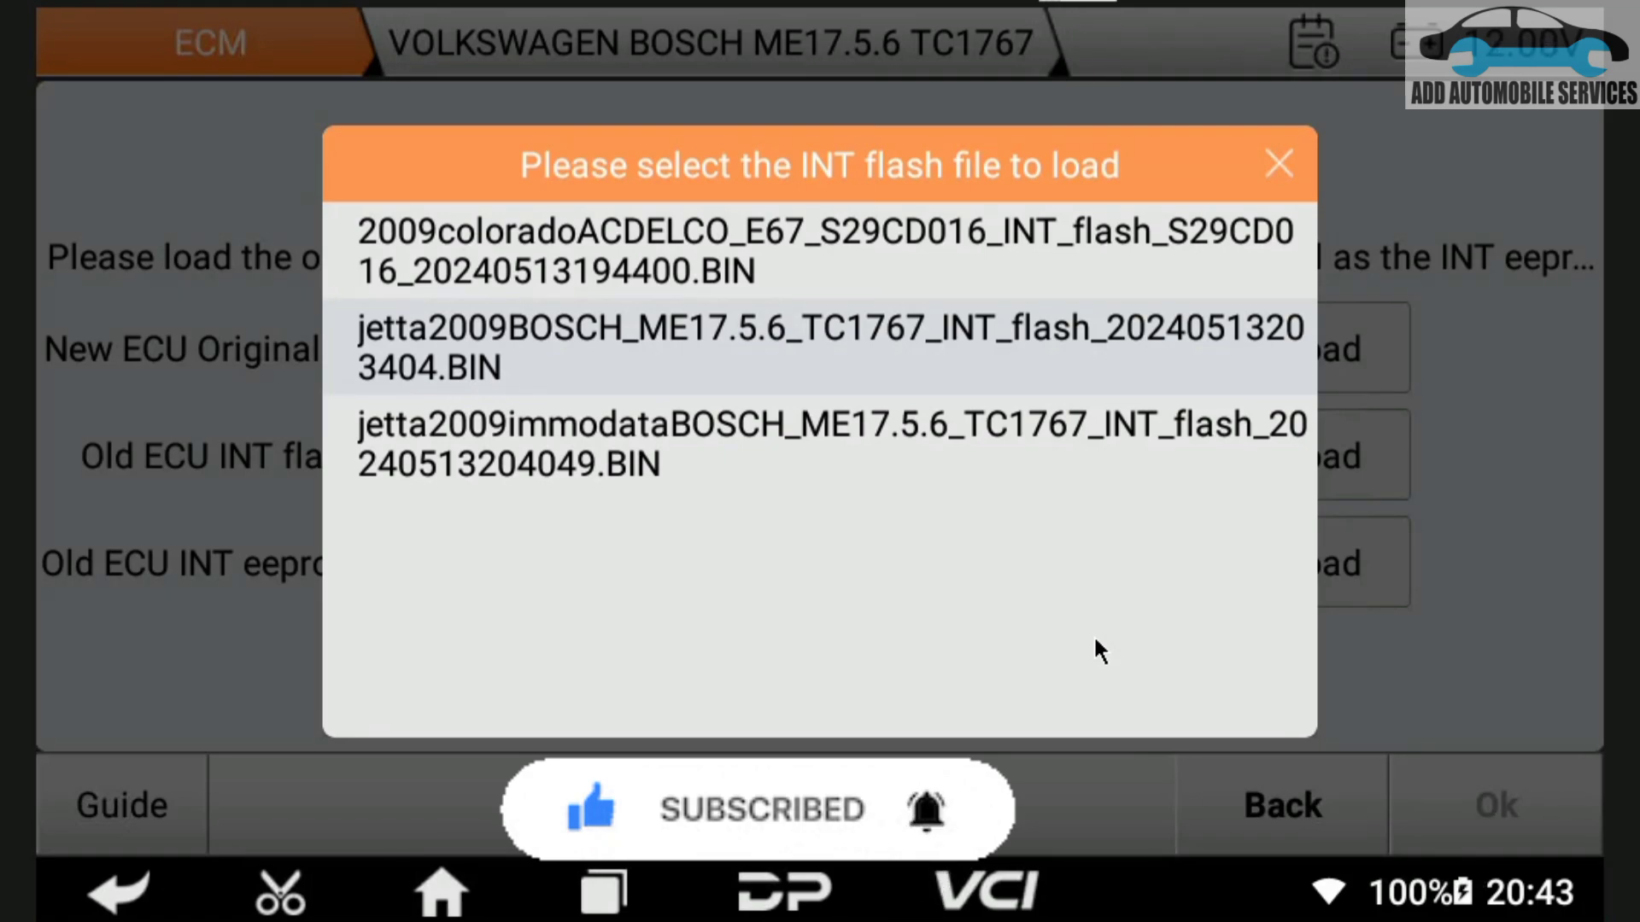
key(Escape)
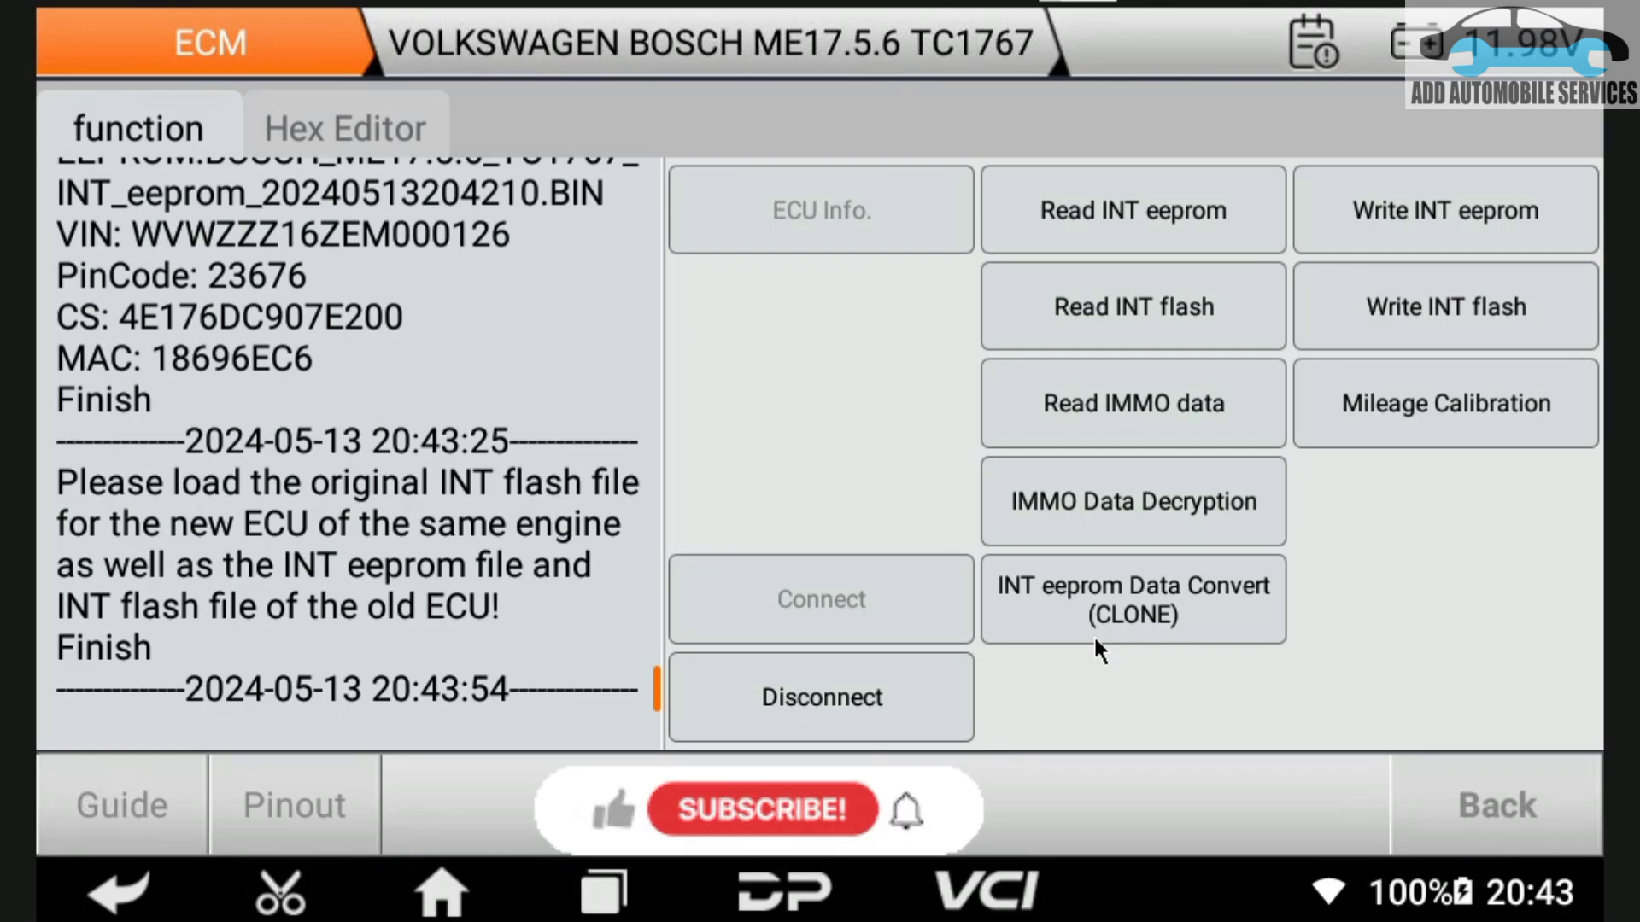
Disconnect the tool from the BOSCH ME17.5.6 TC1767 ECU
key(Escape)
key(Right)
key(Return)
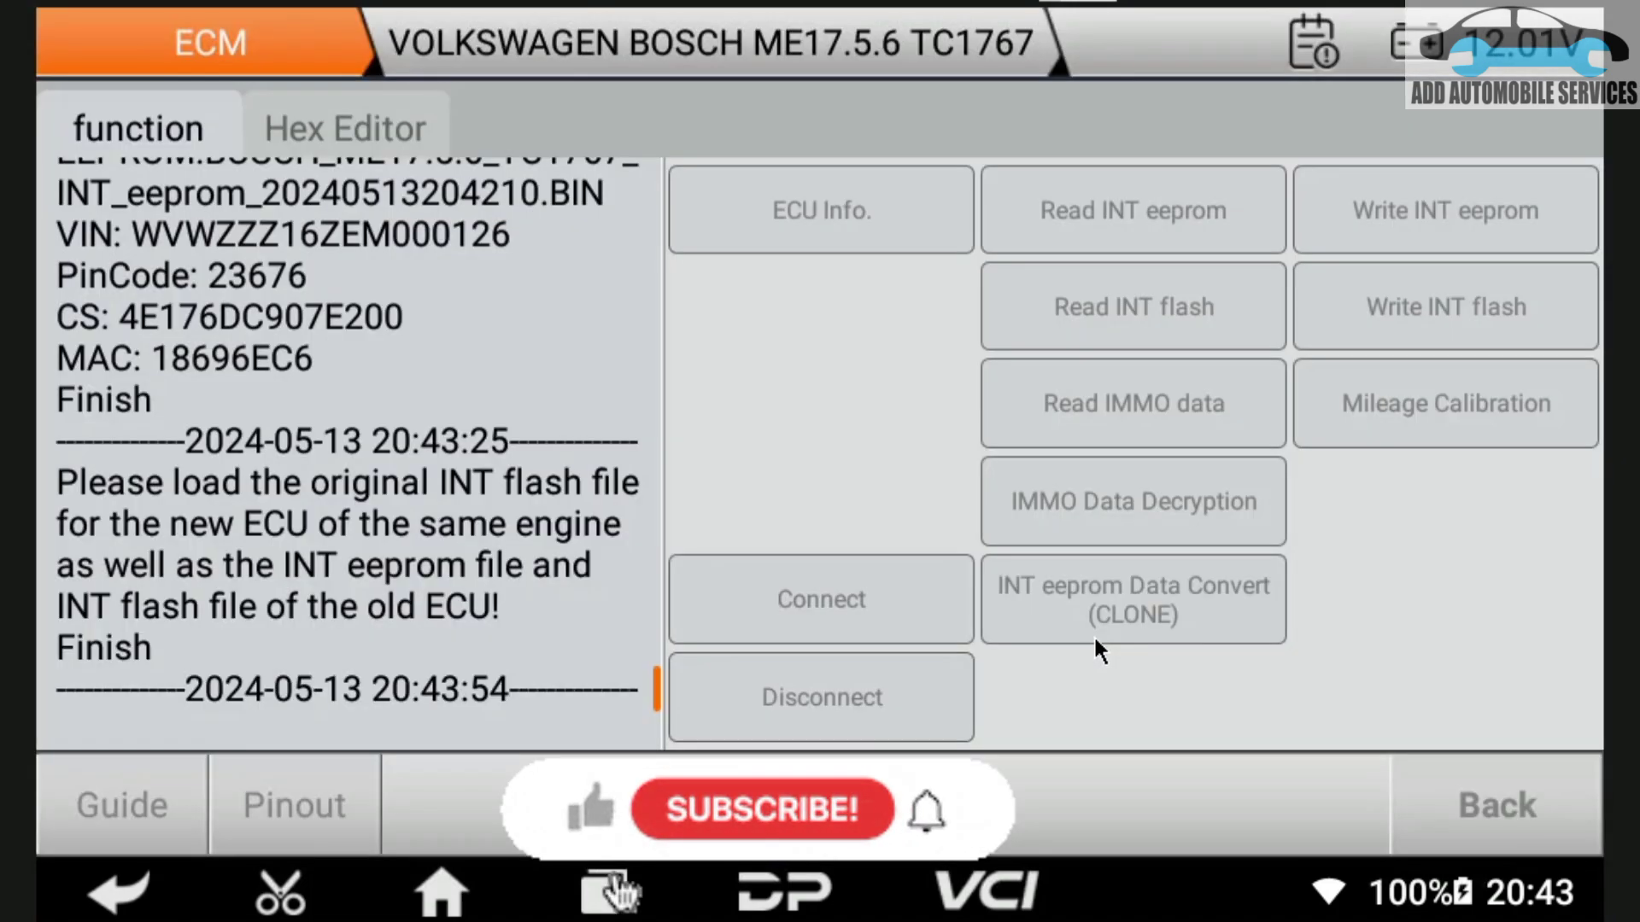